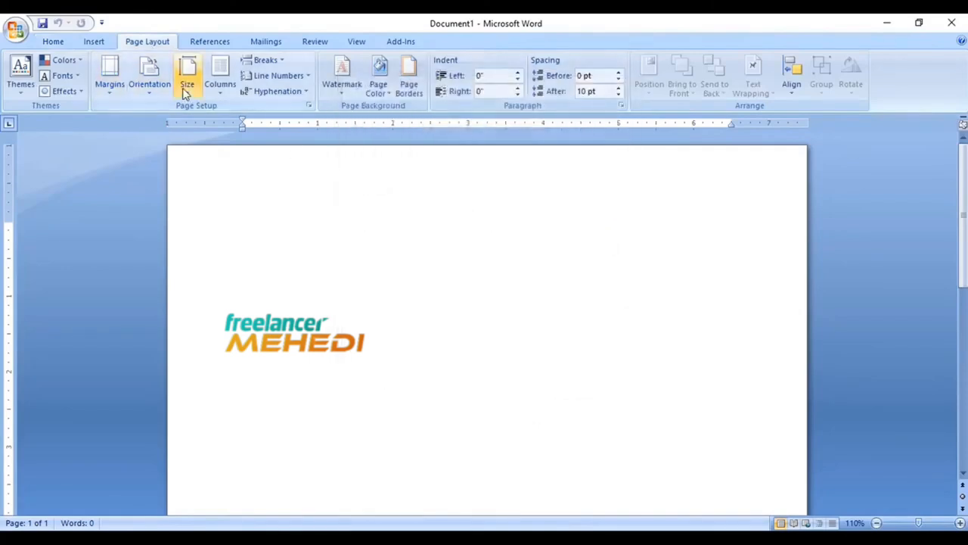
Set a custom paper size 5.3 inches wide and 7.5 inches high for the whole document.
click(187, 85)
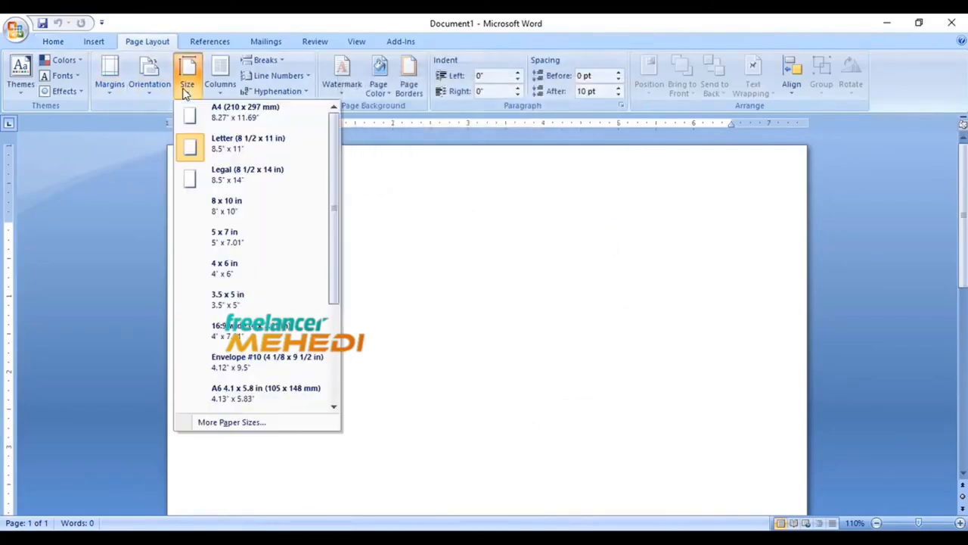
click(231, 424)
drag(433, 156, 381, 155)
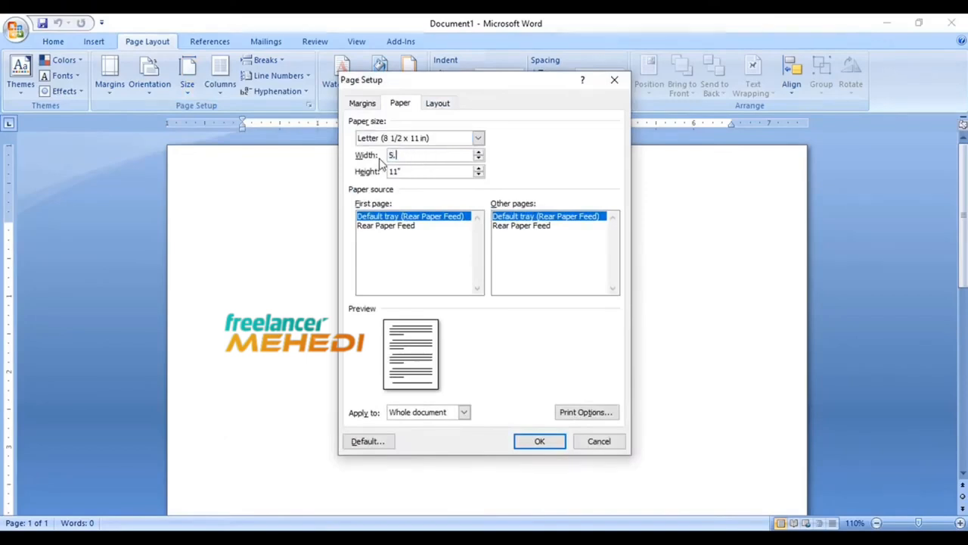
key(Tab)
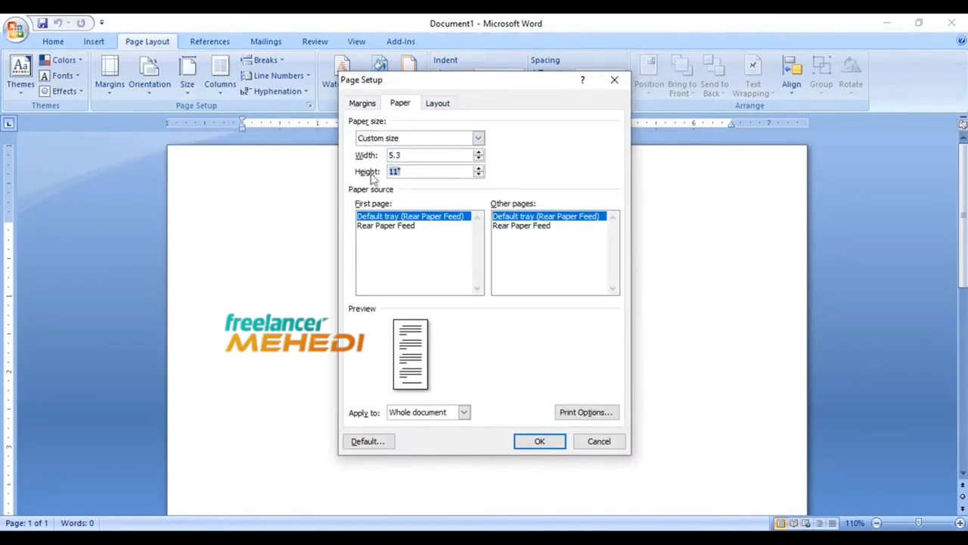
text(7.5)
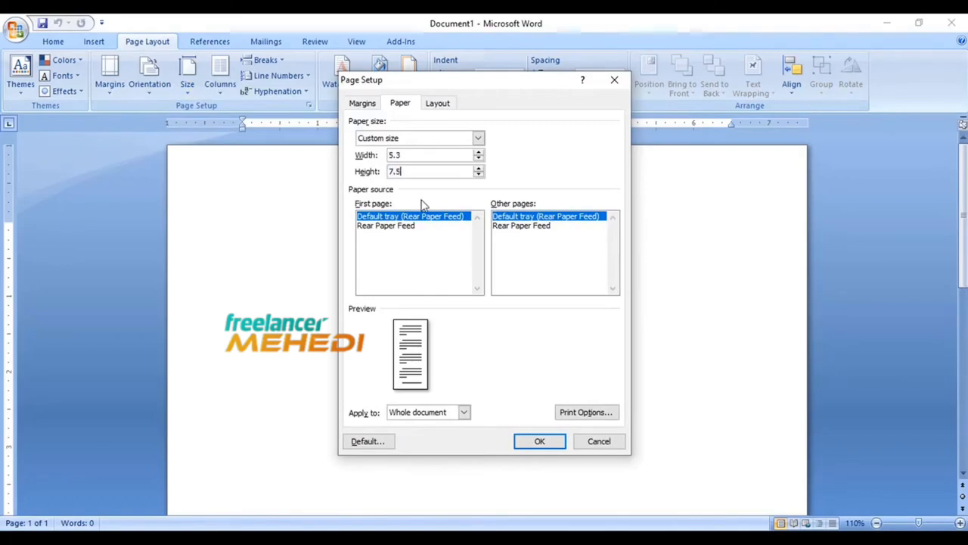
click(536, 441)
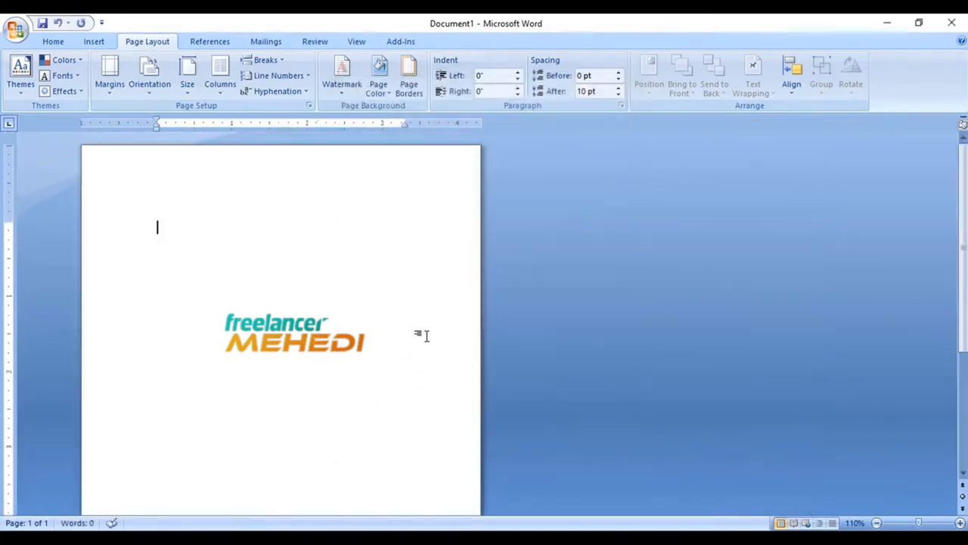
Enter the centred heading lines "RESTAURANT NAME HERE" and "CASH-BILL" at the start of the page.
ctrl+scroll(390, 340, up, 5)
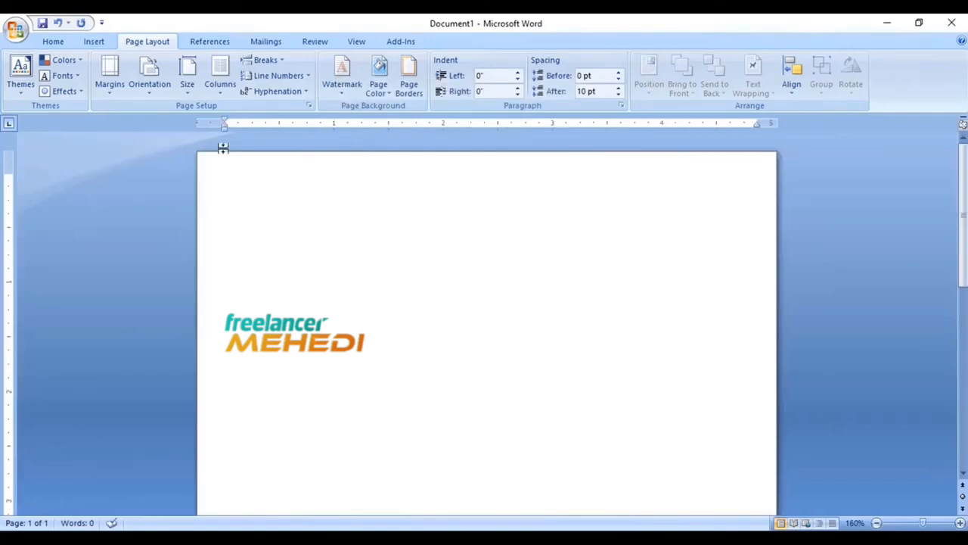
click(53, 41)
click(327, 85)
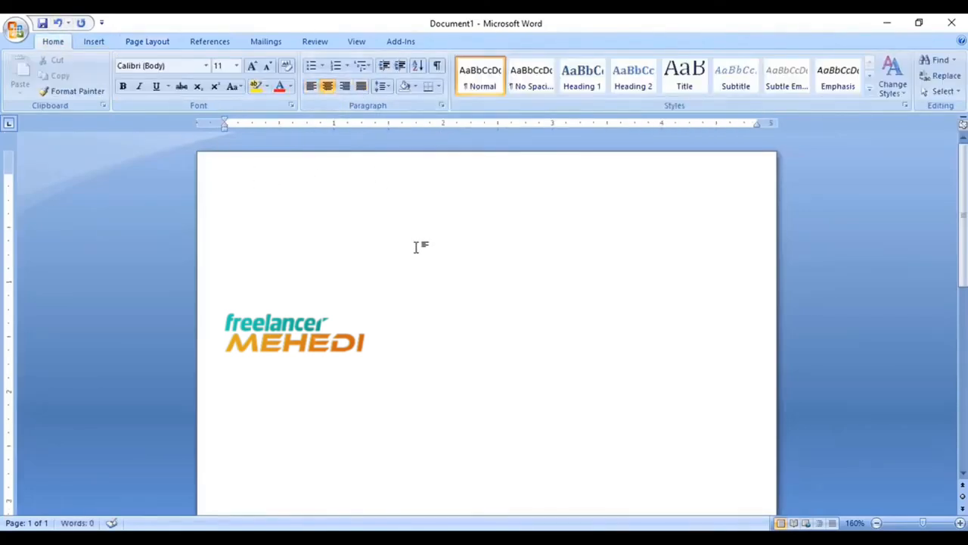
text(RESTAURANT NAME HERE )
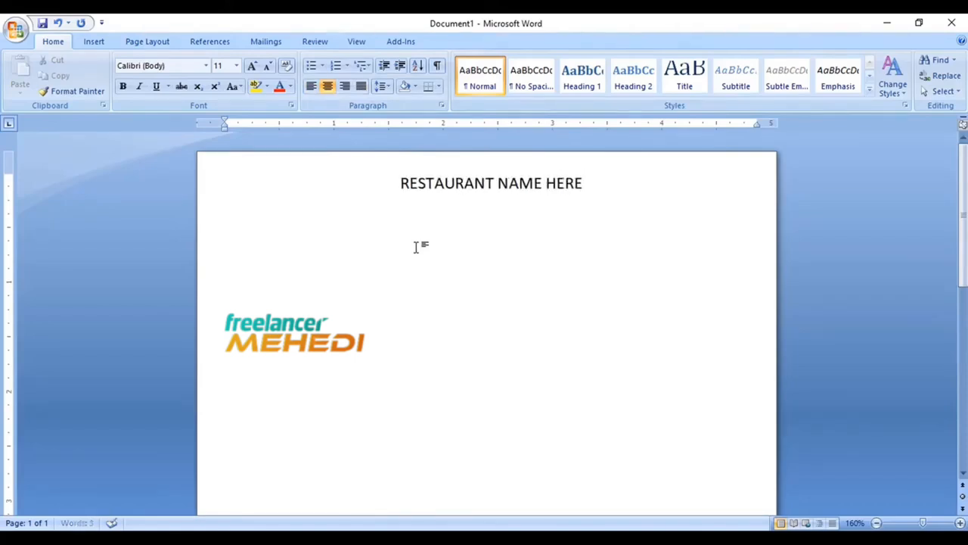
text(CASH-BILL)
Remove the space after both heading paragraphs and set their line spacing to 1.0.
key(ctrl+a)
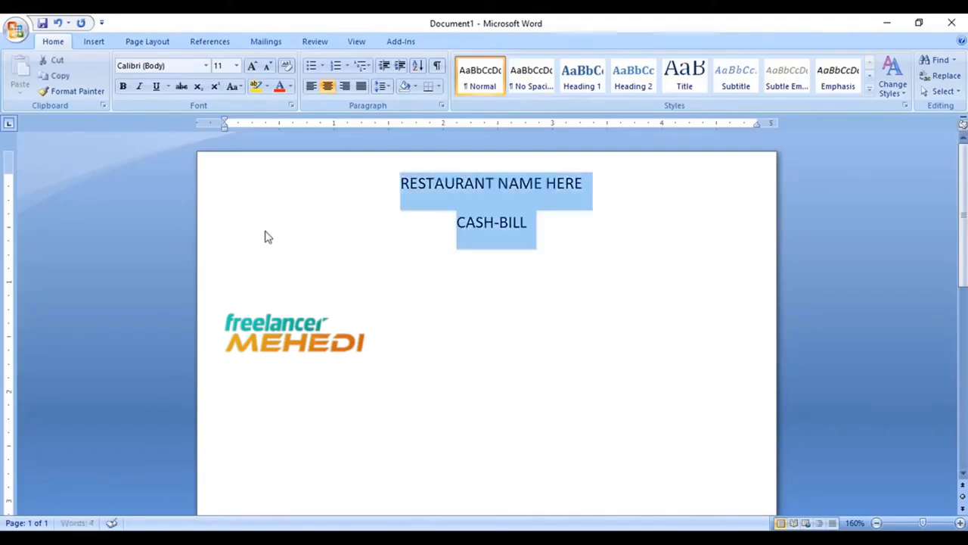
click(384, 85)
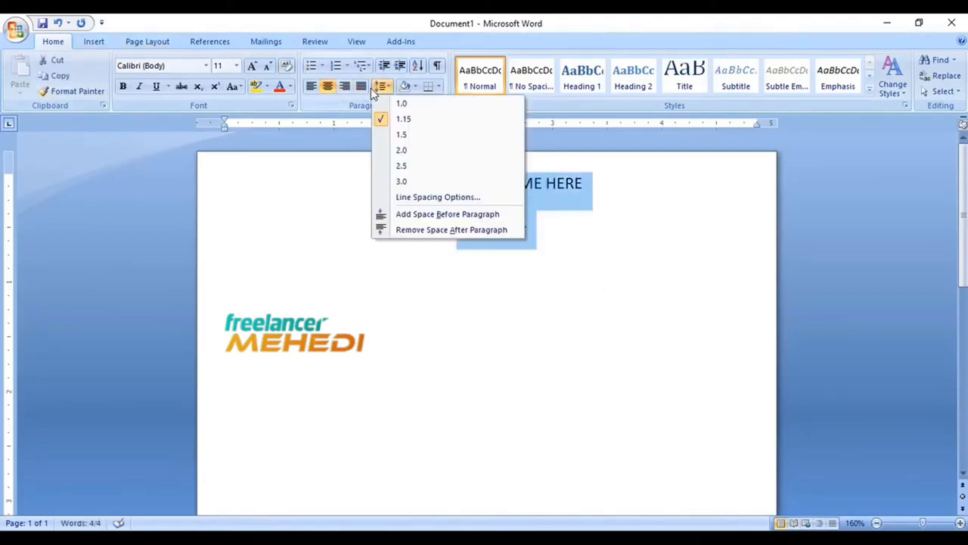
click(409, 228)
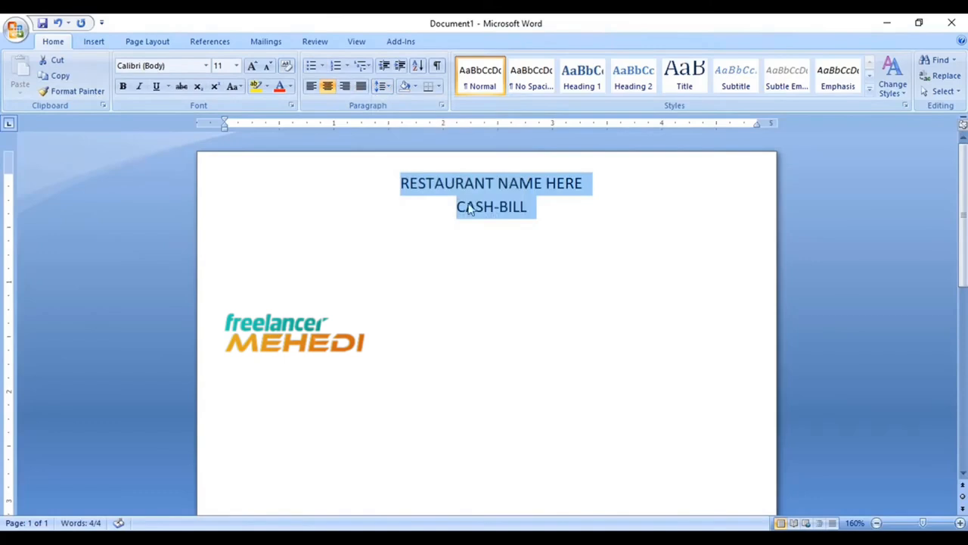
click(382, 86)
click(390, 106)
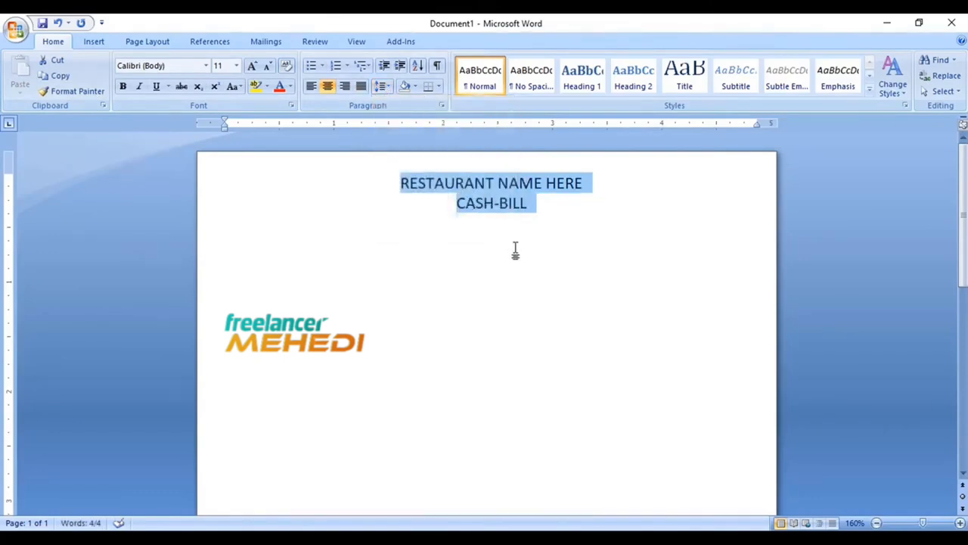
click(494, 236)
Add a right-aligned "Date:" line followed by a row of dots above the restaurant name.
drag(393, 189, 631, 186)
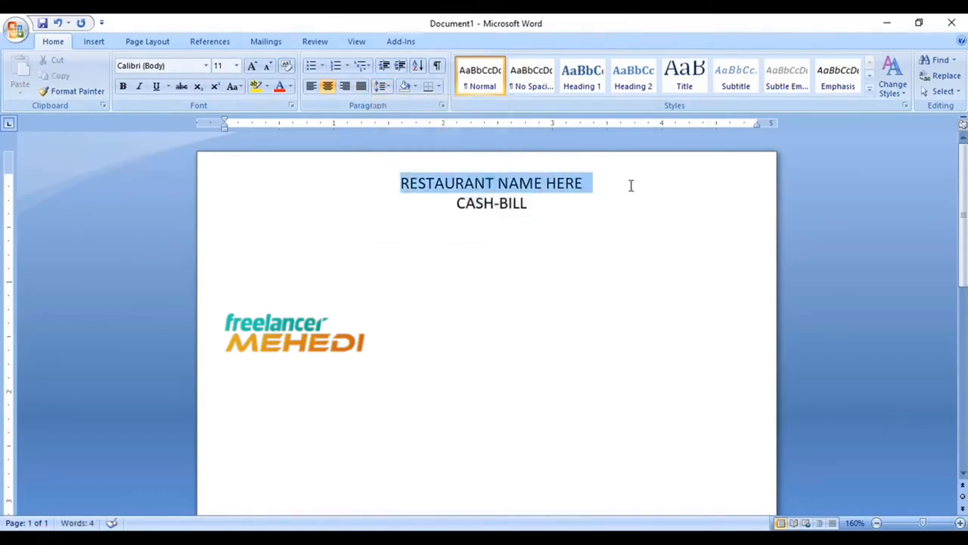
click(609, 195)
key(Return)
click(411, 181)
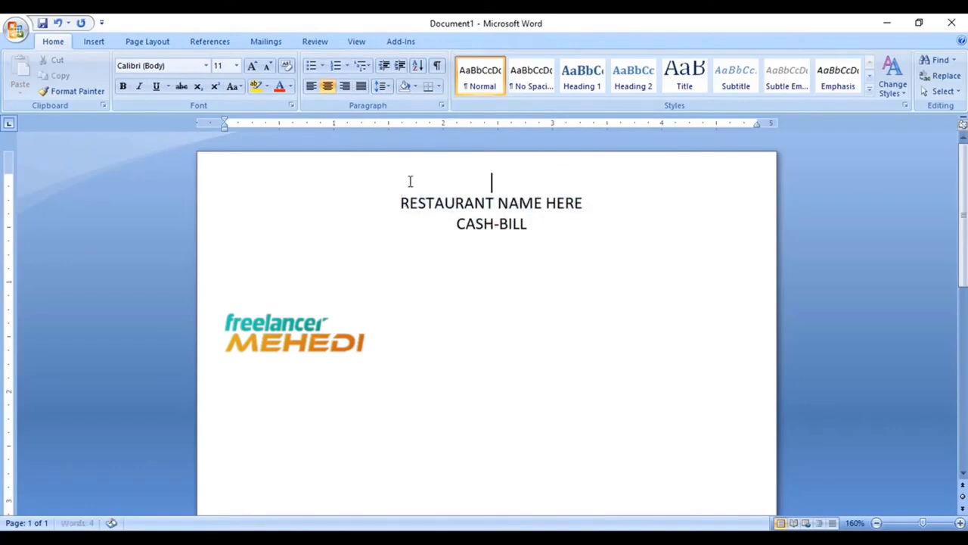
click(345, 85)
text(Date:.....................)
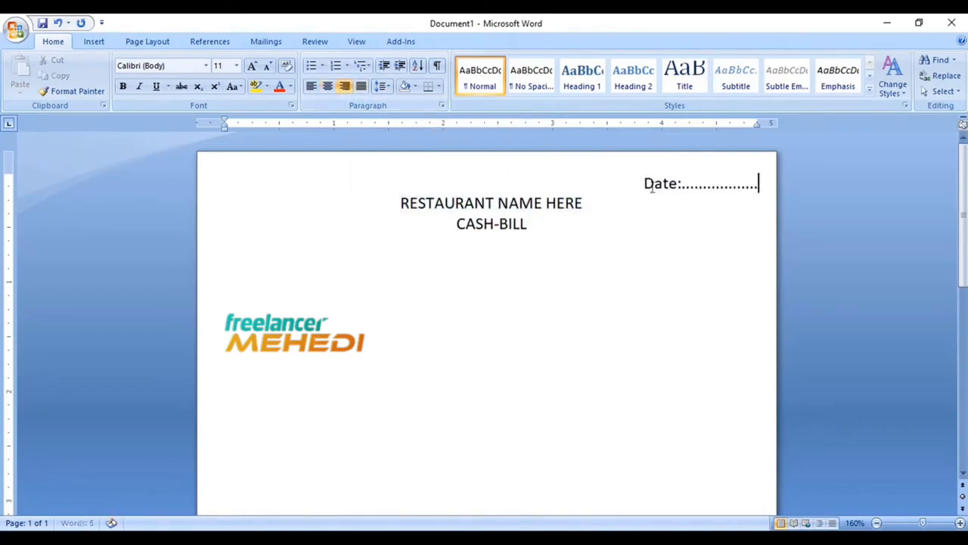
Reduce the font size of the Date line by three steps.
drag(644, 184, 696, 202)
click(697, 202)
triple_click(725, 181)
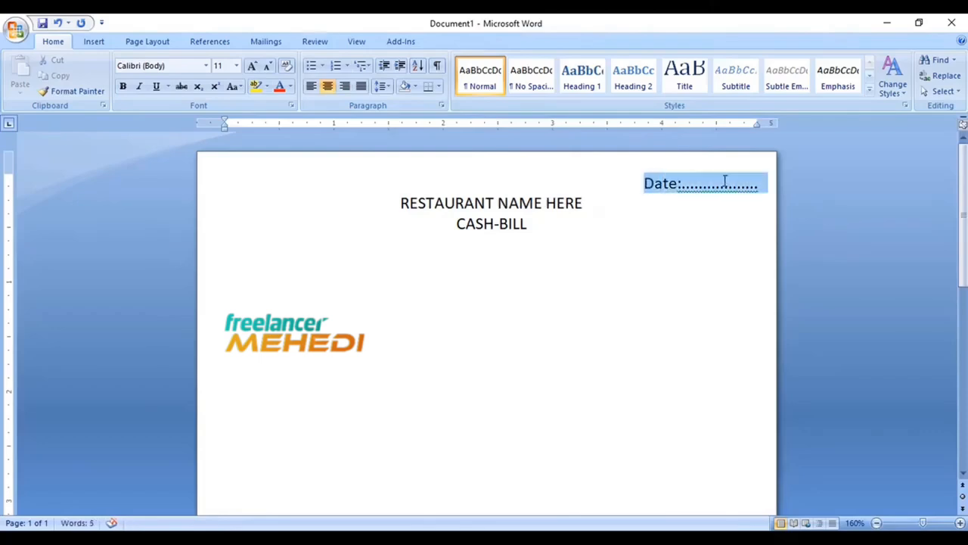
click(267, 66)
click(267, 67)
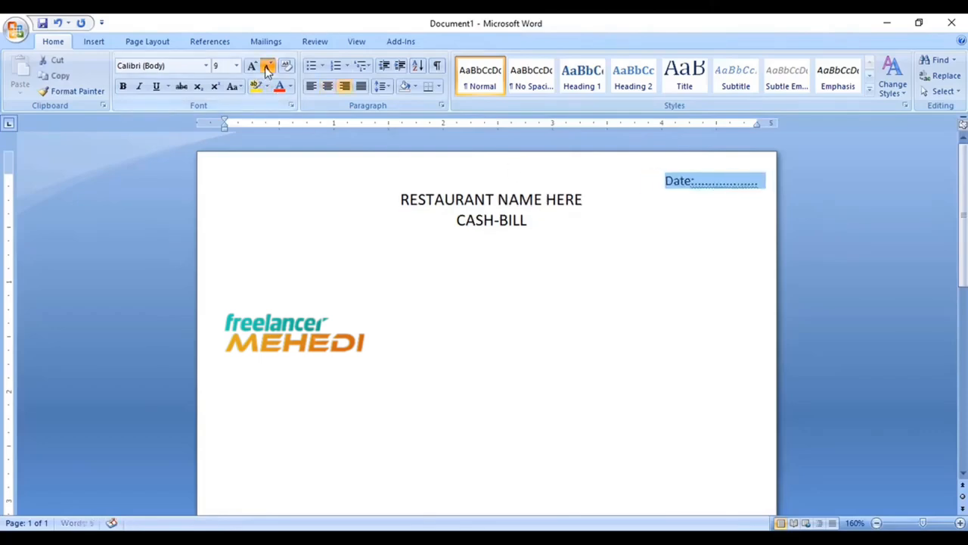
click(267, 66)
Enlarge the "RESTAURANT NAME HERE" heading to 20 pt and make it bold.
click(476, 219)
drag(403, 198, 610, 191)
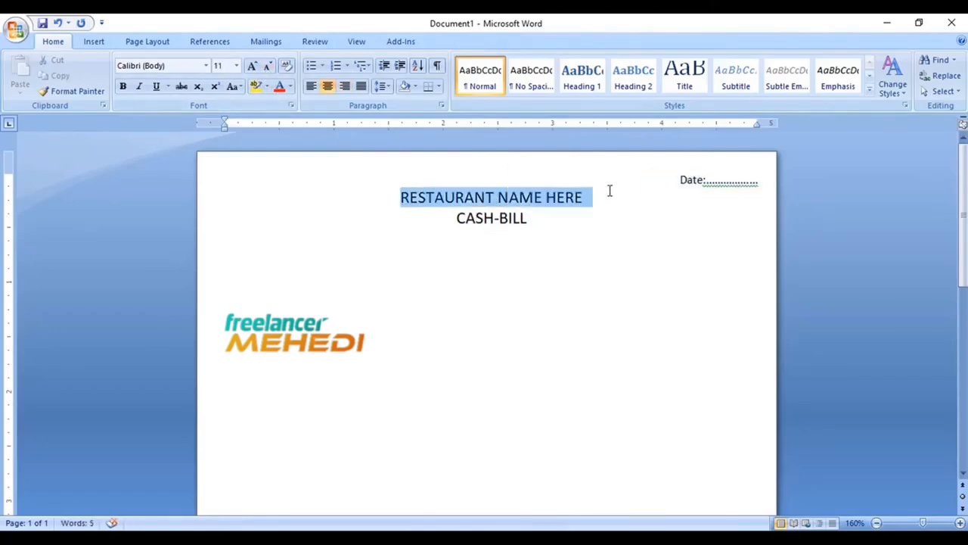
click(252, 67)
click(252, 67)
click(252, 67)
click(252, 66)
click(252, 66)
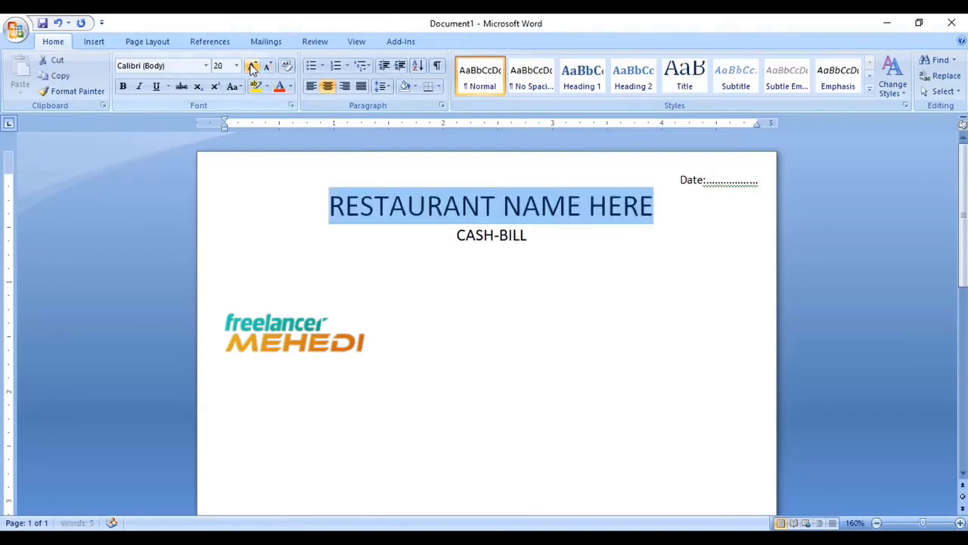
click(123, 87)
click(497, 255)
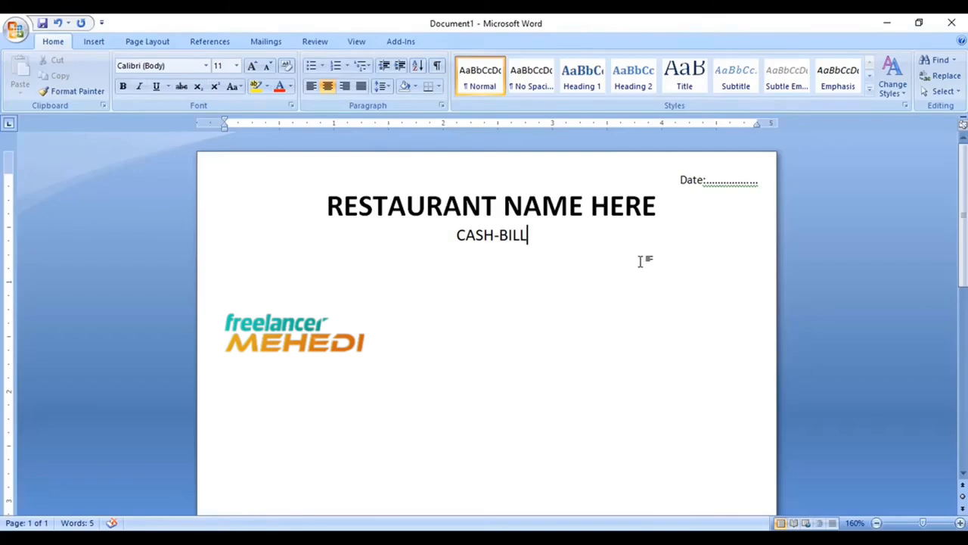
Draw a text box about 1.77 by 0.86 inches beside CASH-BILL and paste the restaurant's contact details into it.
click(104, 43)
click(569, 84)
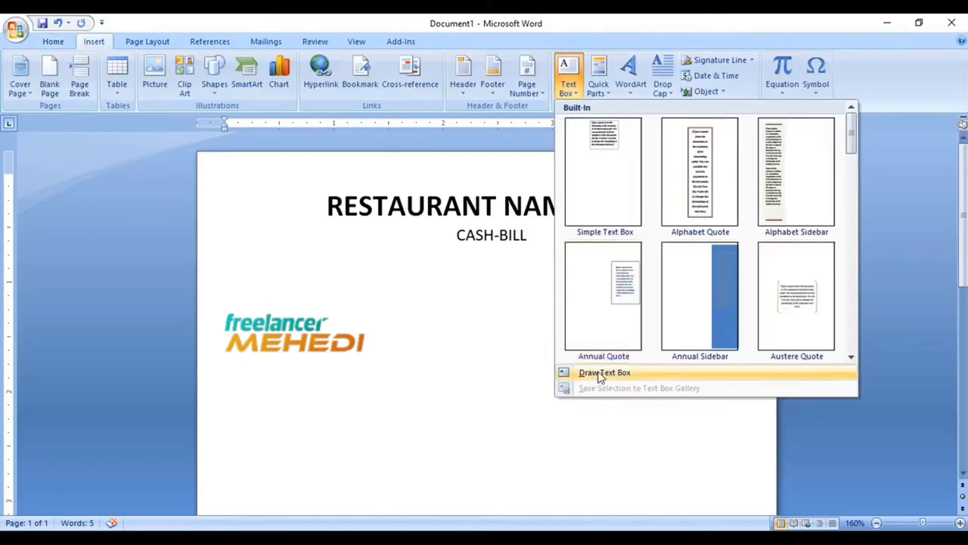
click(585, 373)
mouse_move(557, 227)
mouse_down()
mouse_move(688, 264)
mouse_move(751, 321)
mouse_up()
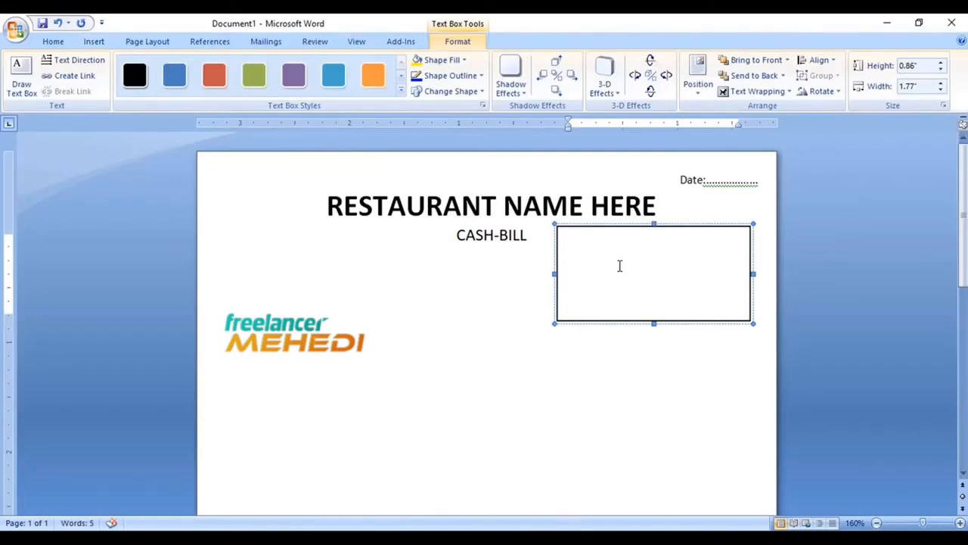
key(ctrl+v)
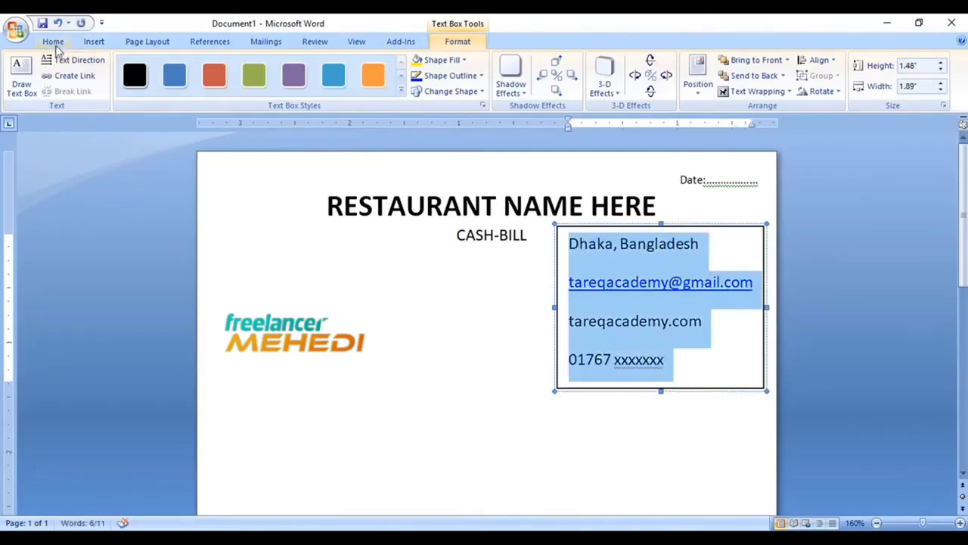
Remove the space after the contact detail paragraphs and set their line spacing to 1.0.
click(54, 43)
click(380, 87)
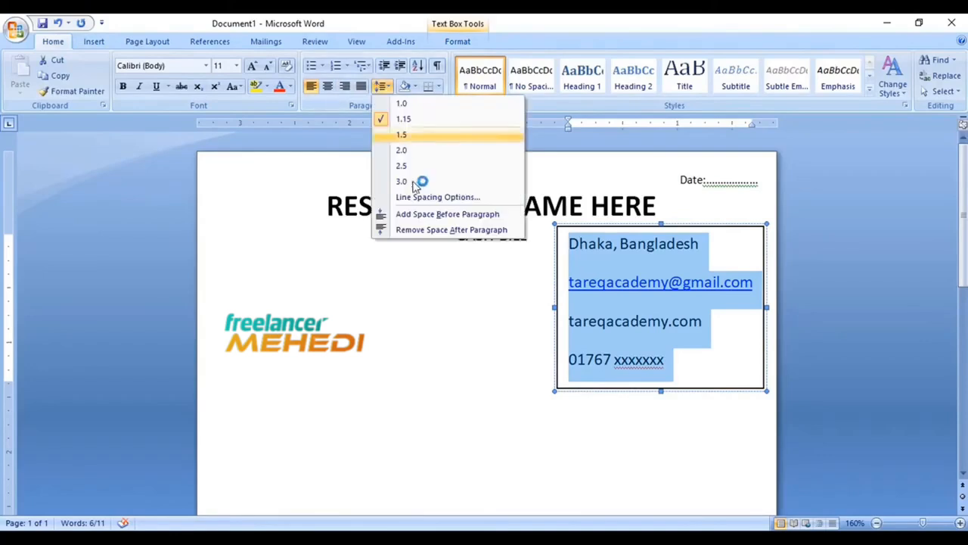
click(406, 230)
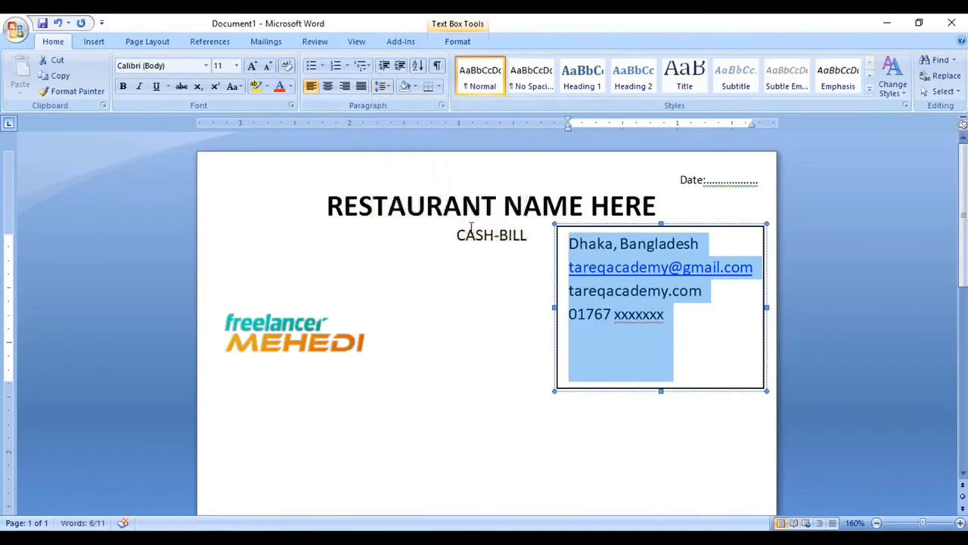
click(384, 87)
click(390, 102)
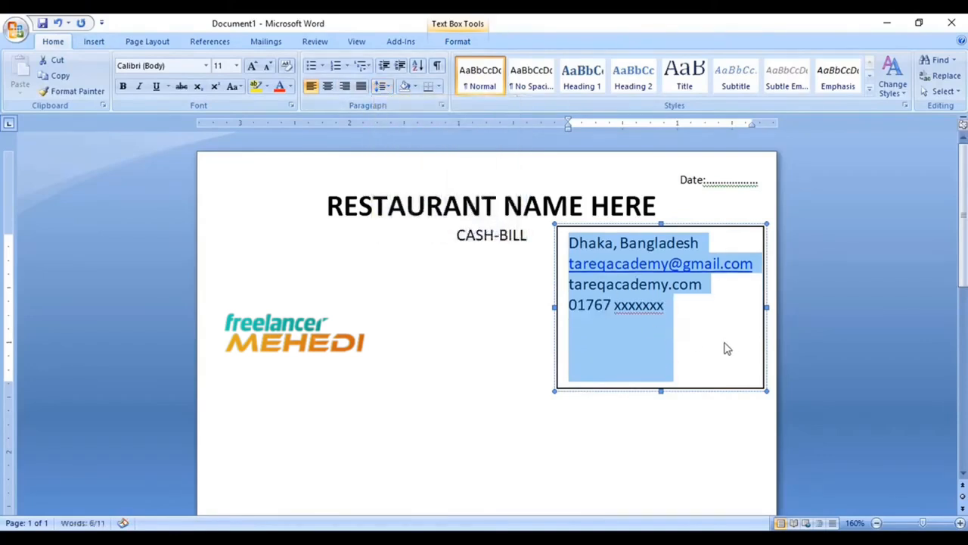
Reduce the contact details to 9 pt and shorten their text box to about 0.71 inches high.
click(659, 387)
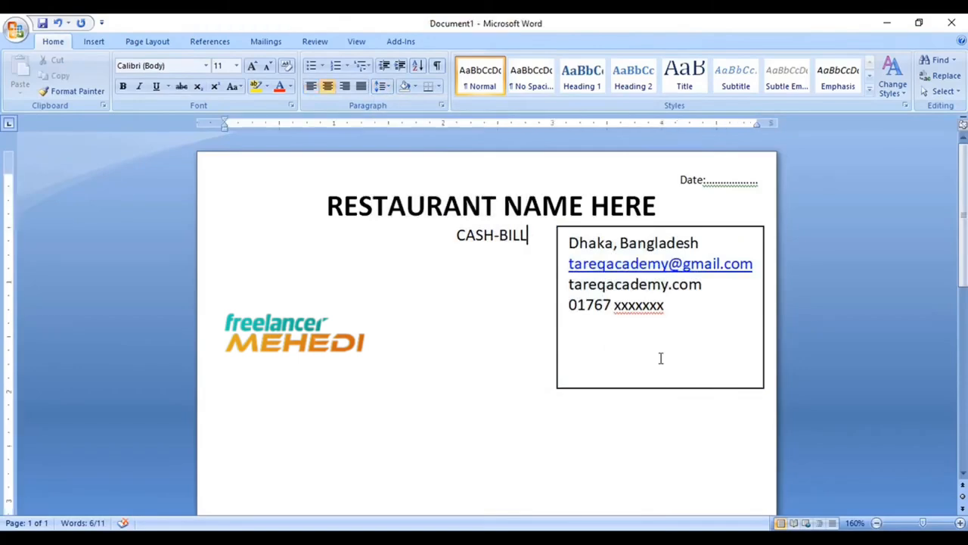
drag(664, 391, 571, 246)
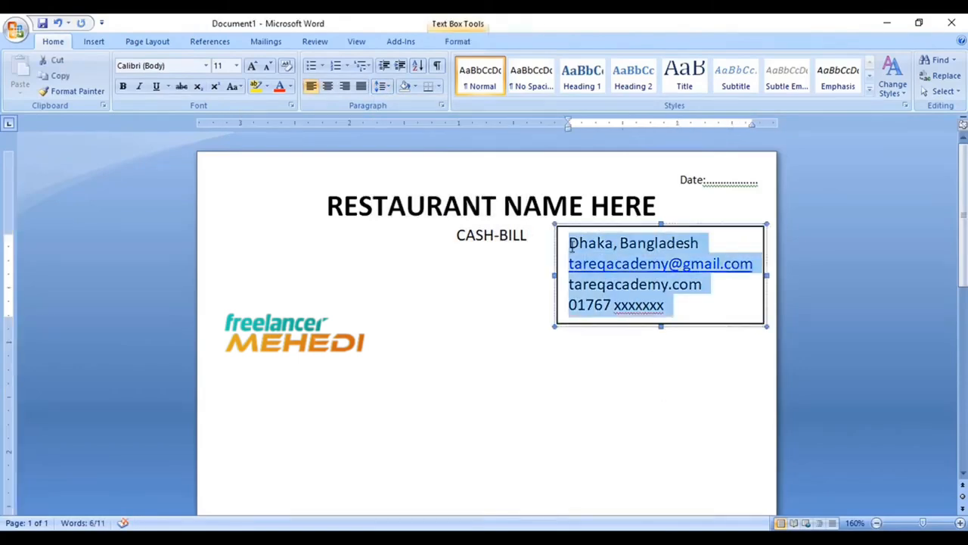
click(268, 66)
click(268, 66)
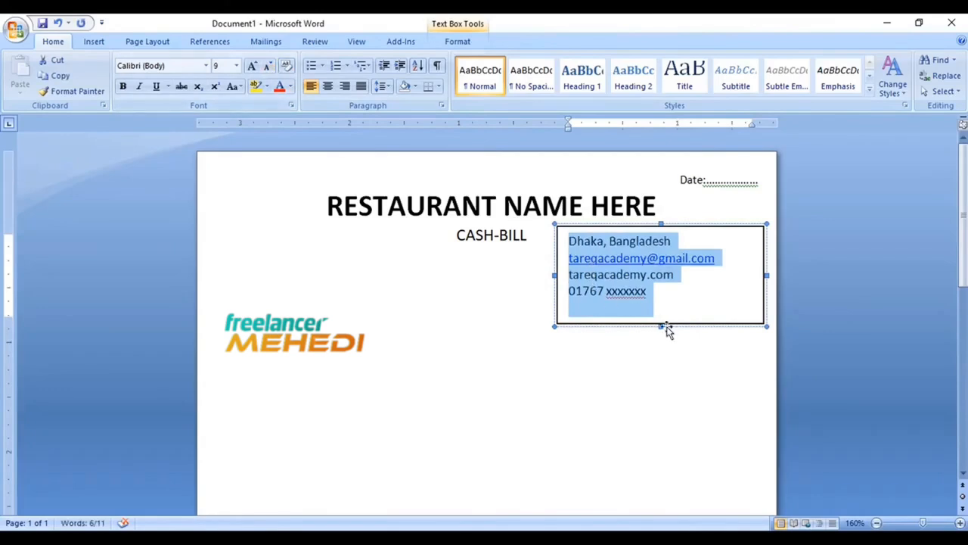
drag(660, 325, 655, 304)
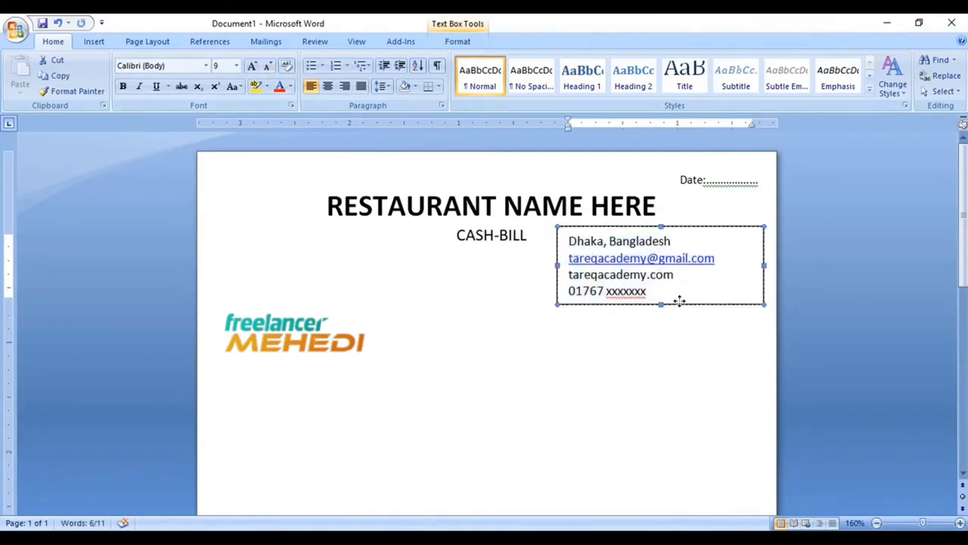
Change the font colour of the e-mail line in the contact text box to black.
drag(721, 259, 585, 261)
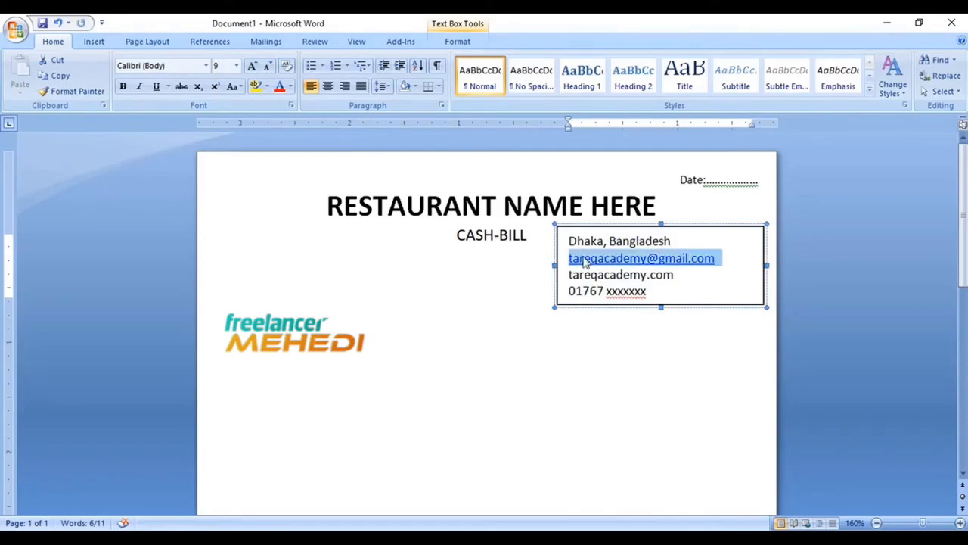
click(290, 86)
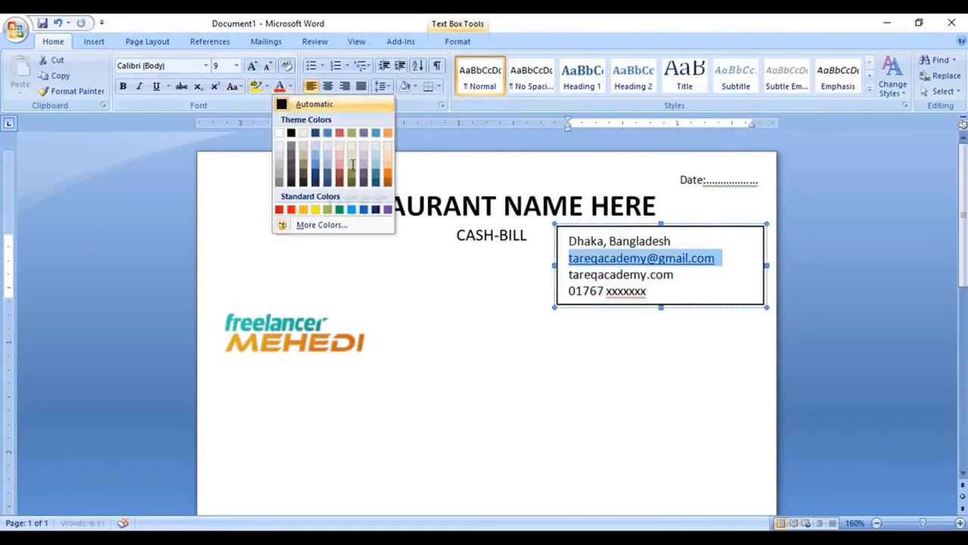
click(502, 320)
click(501, 320)
Remove the fill and outline from the contact details text box.
click(651, 227)
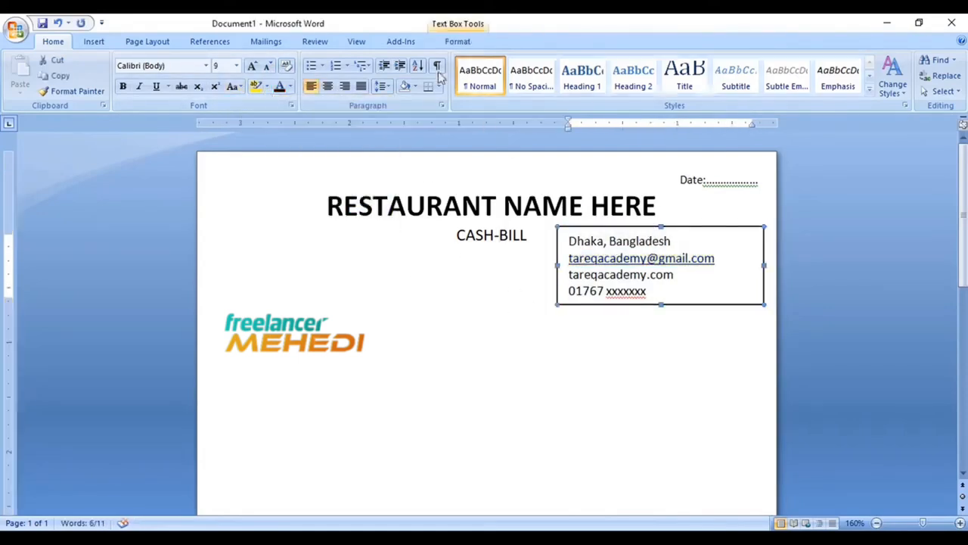
click(458, 41)
click(453, 62)
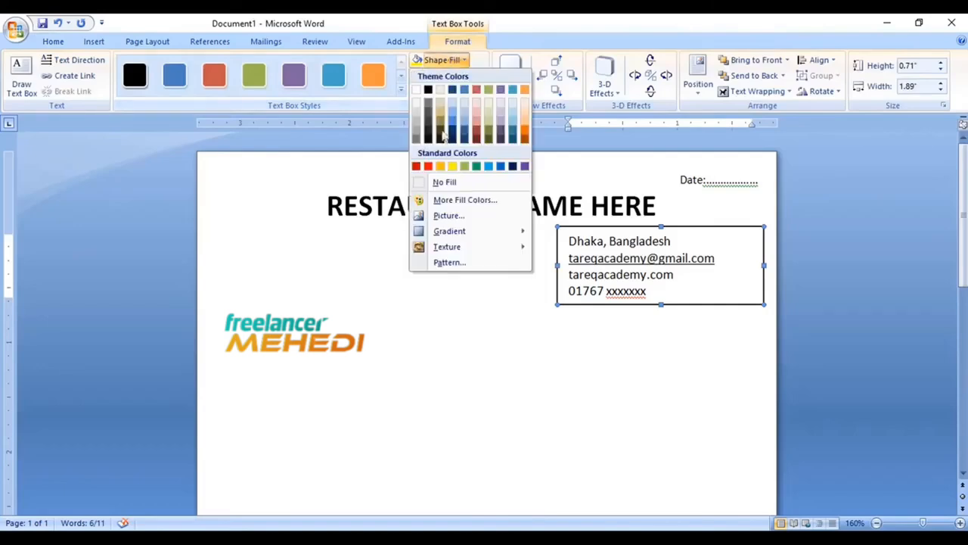
click(435, 182)
click(460, 77)
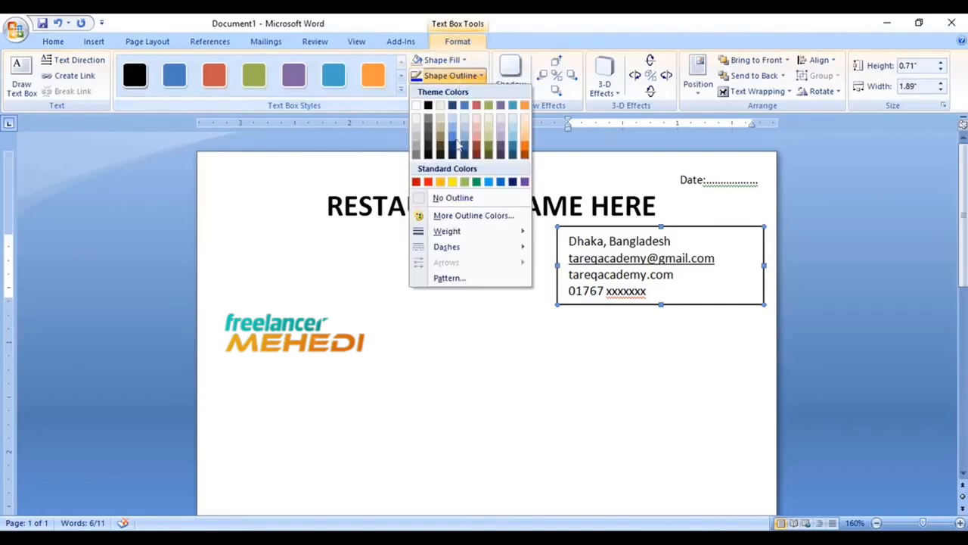
click(435, 196)
click(470, 310)
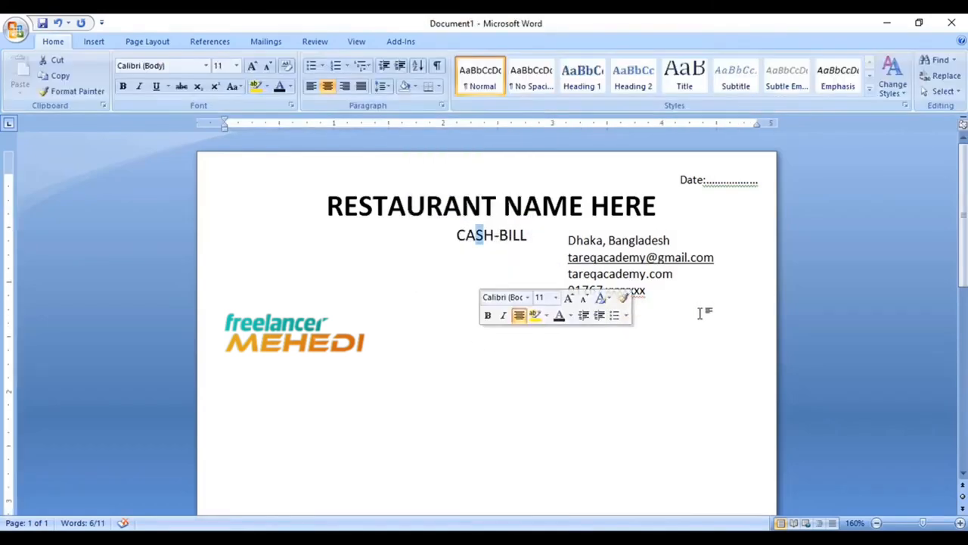
key(End)
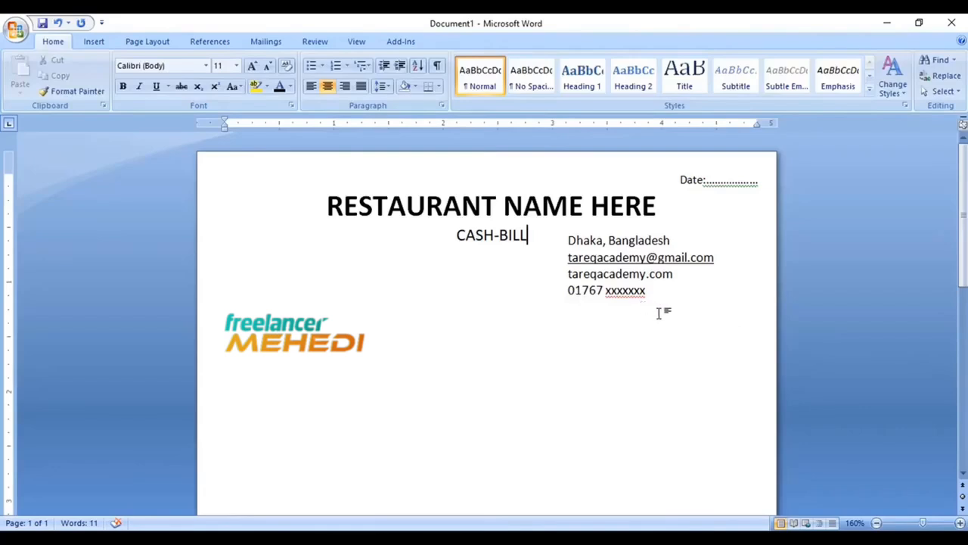
click(656, 285)
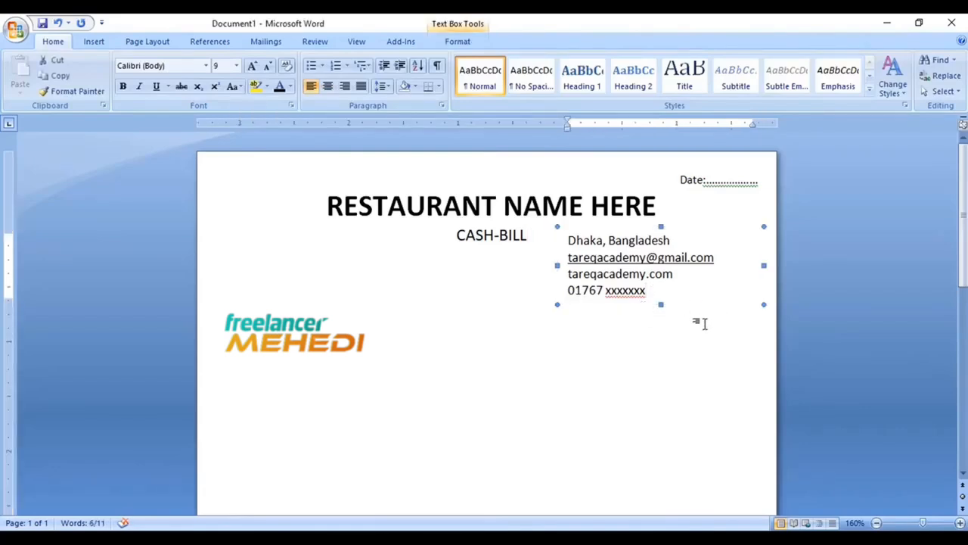
click(662, 351)
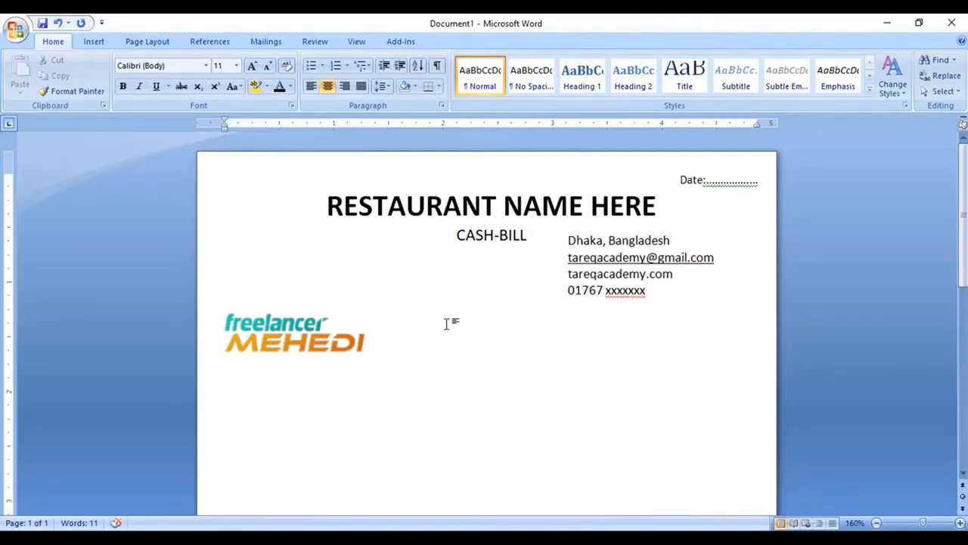
Insert the restaurant logo picture at the start of the heading and set its text wrapping to In Front of Text.
click(282, 220)
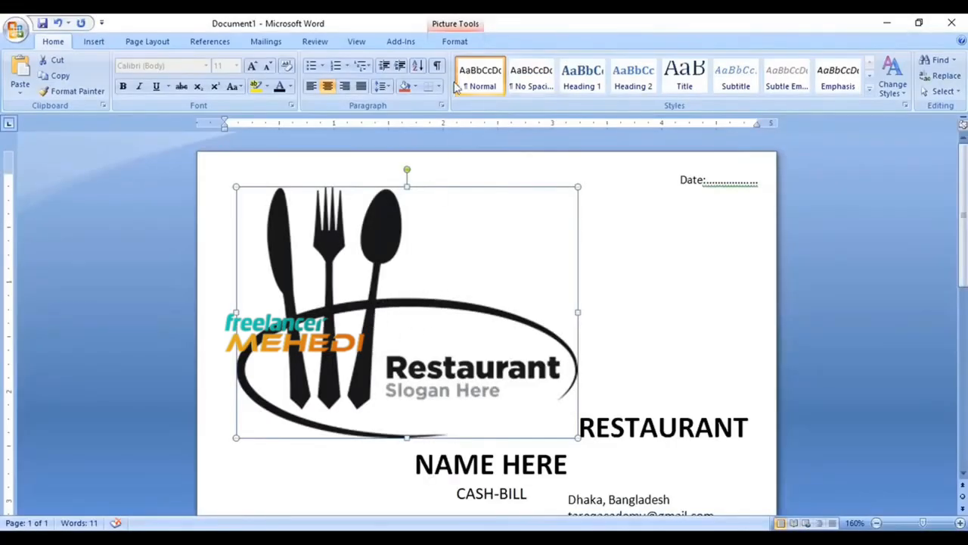
click(454, 41)
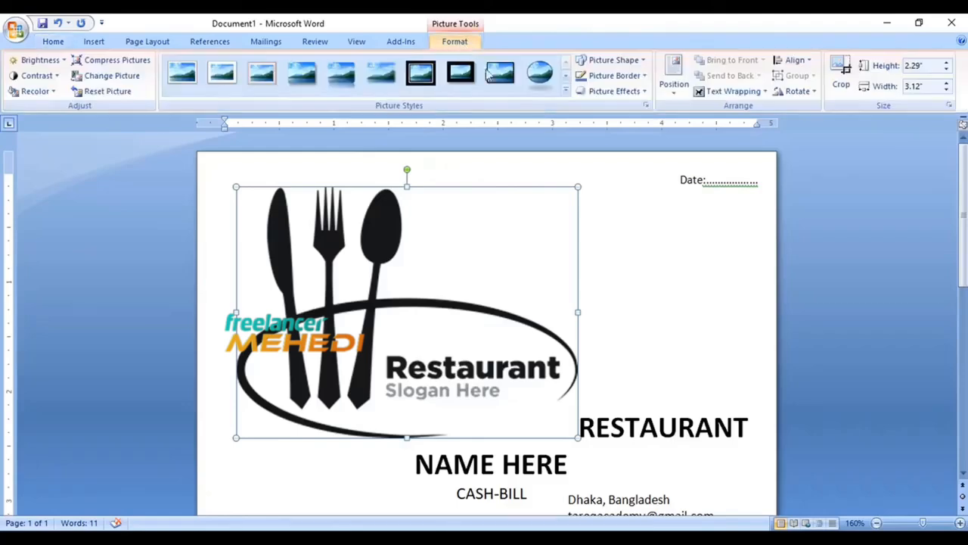
click(716, 91)
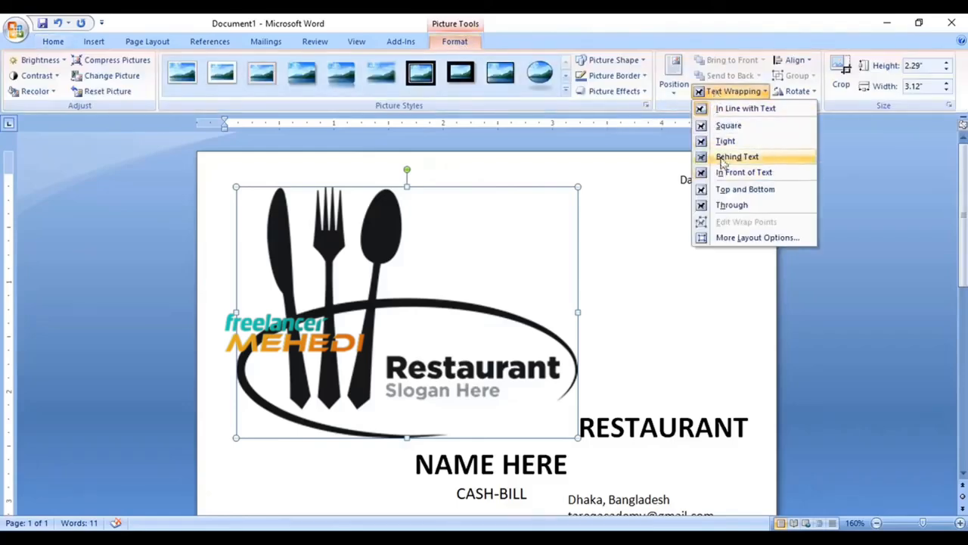
click(724, 172)
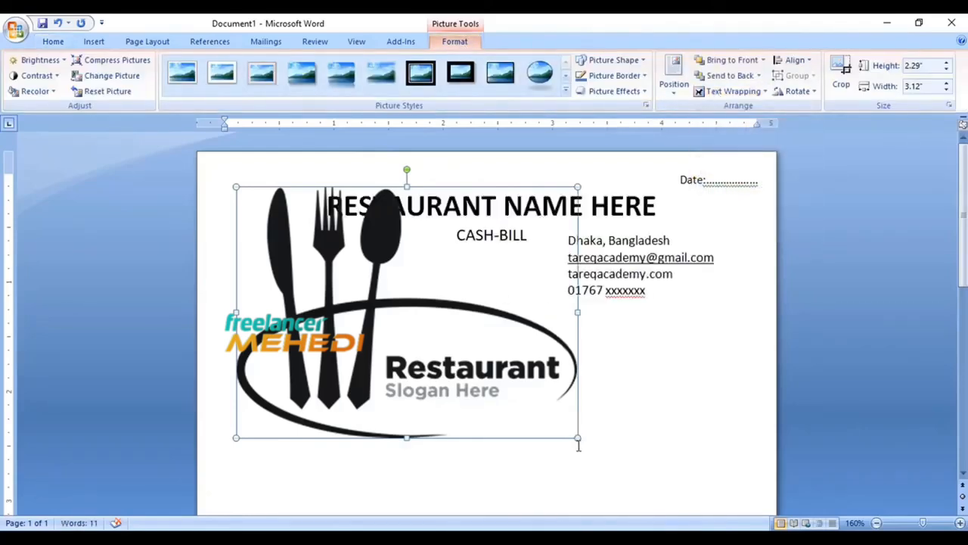
Shrink the restaurant logo to about 1.25 by 0.92 inches and place it in the page's upper-left corner beside the heading.
drag(577, 439, 328, 254)
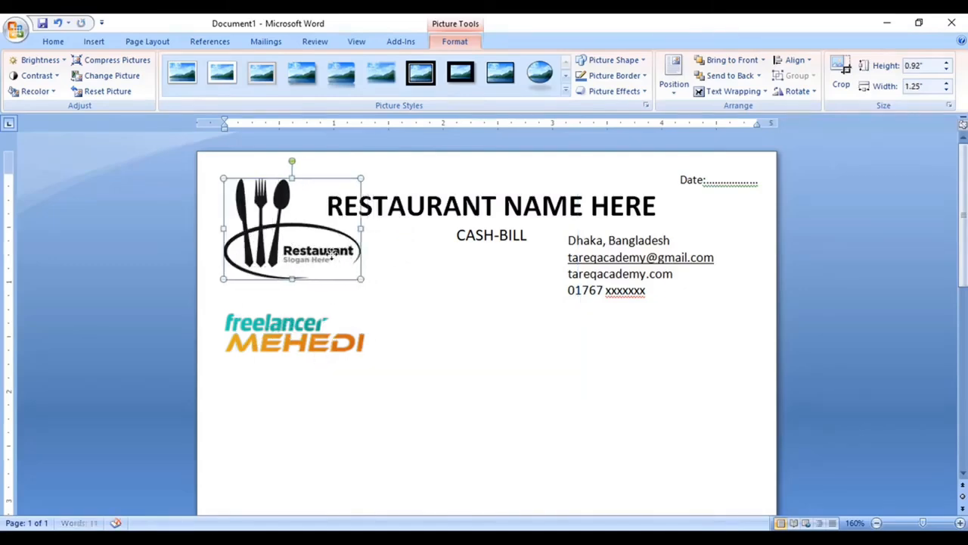
click(367, 258)
click(335, 210)
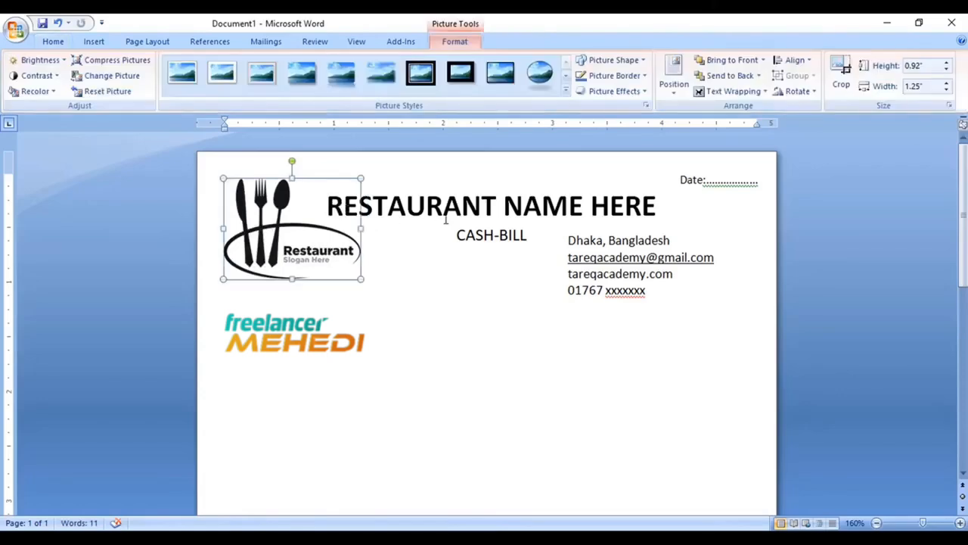
Increase the font size of the RESTAURANT NAME HERE heading by one point.
click(444, 219)
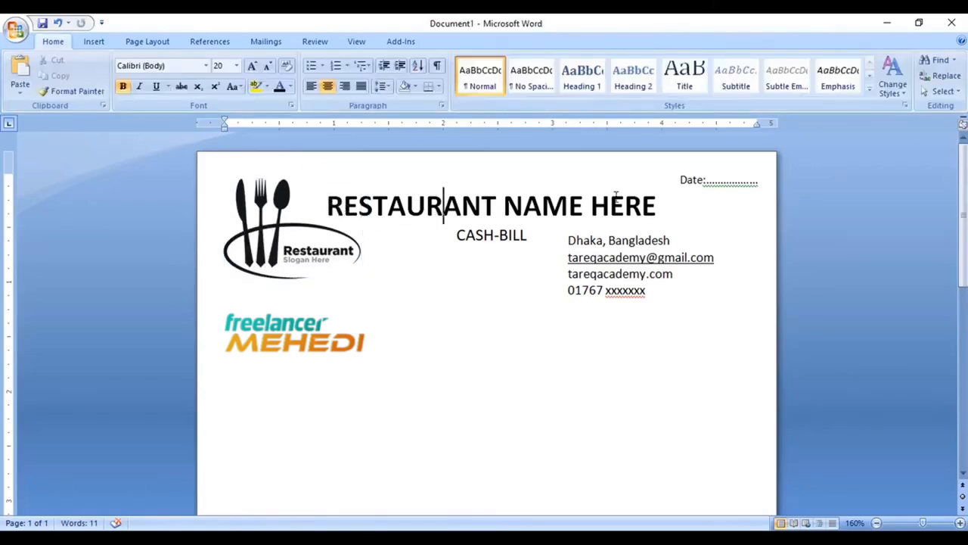
drag(650, 208, 346, 213)
key(ctrl+])
click(376, 248)
Nudge the restaurant logo slightly down and to the right in fine increments.
click(321, 266)
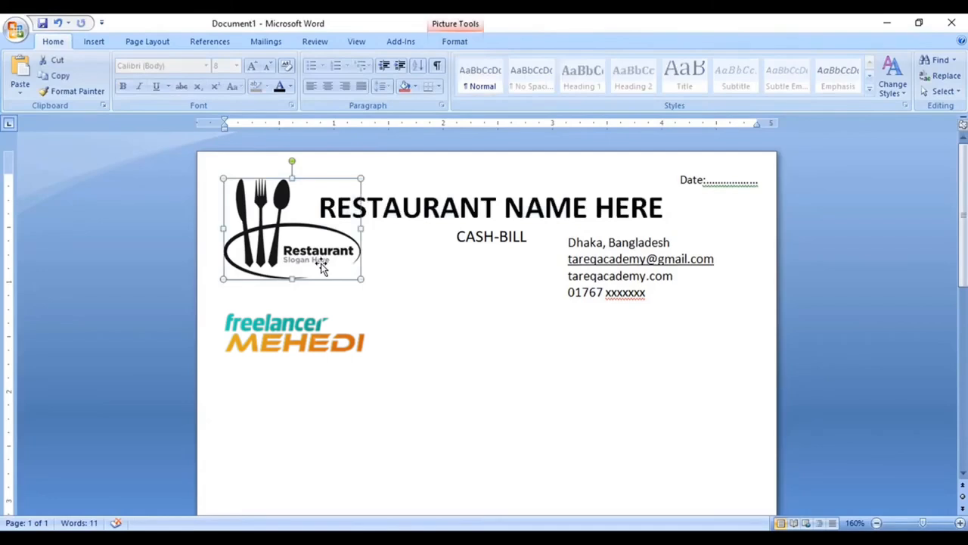
key(ctrl+Down)
key(ctrl+Down)
key(ctrl+Down)
key(ctrl+Right)
key(ctrl+Right)
key(ctrl+Right)
key(ctrl+Right)
key(ctrl+Right)
key(ctrl+Right)
key(ctrl+Right)
key(ctrl+Right)
key(ctrl+Right)
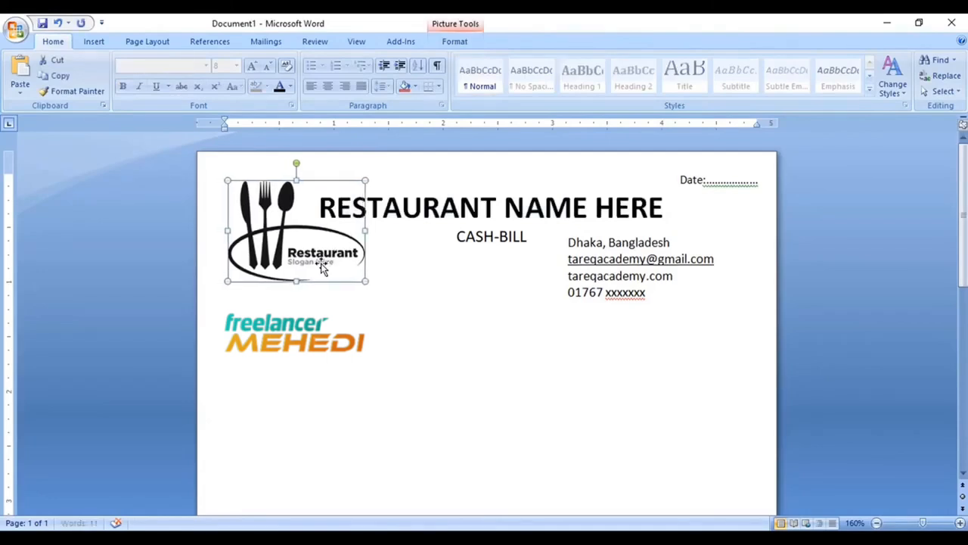
key(ctrl+Right)
click(450, 376)
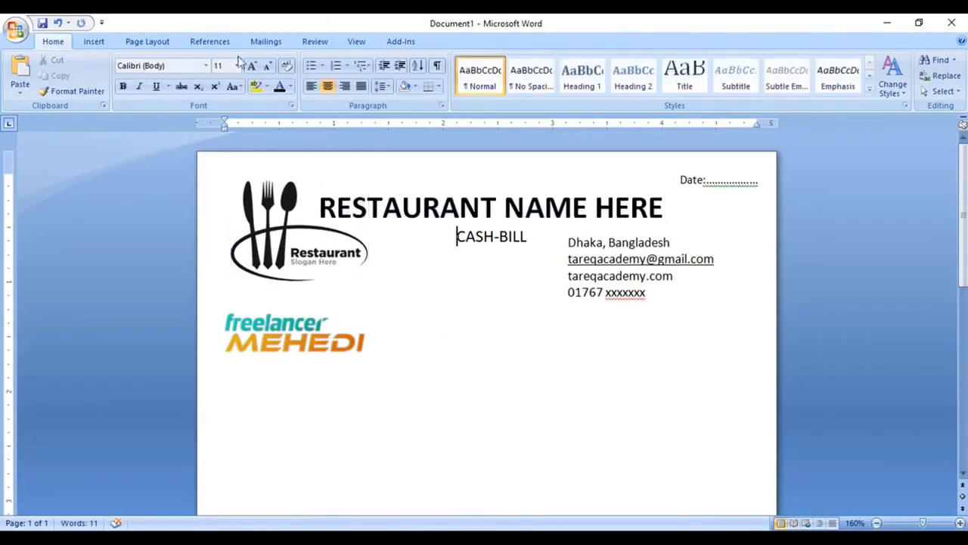
click(94, 43)
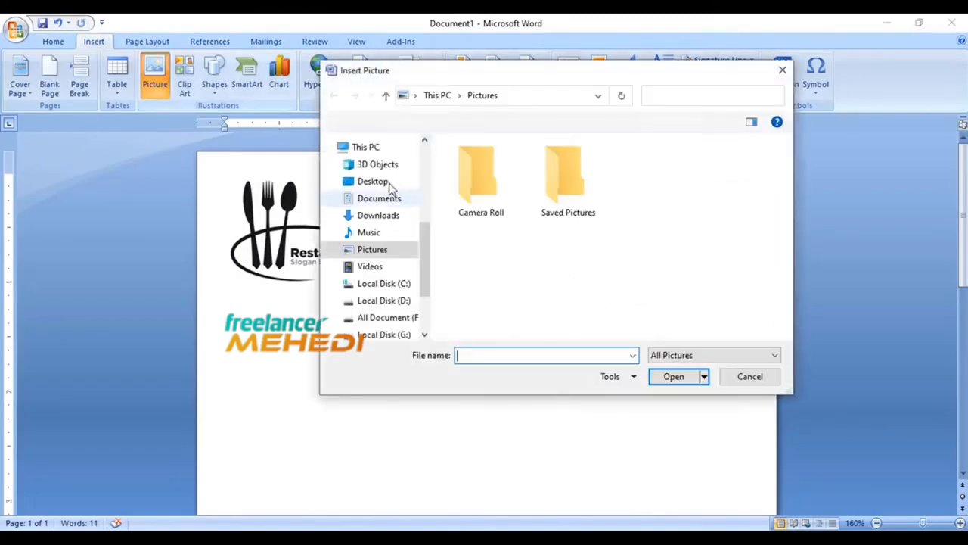
click(376, 182)
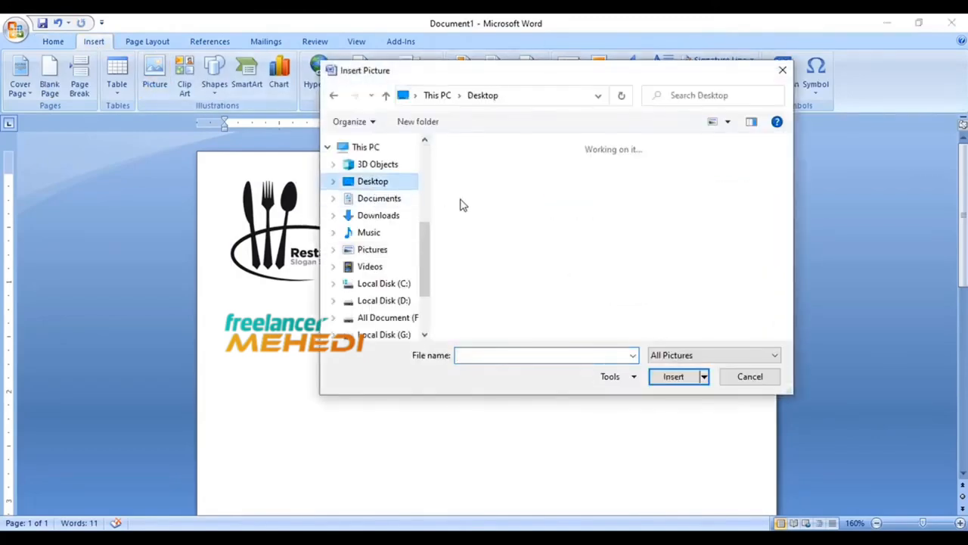
click(749, 377)
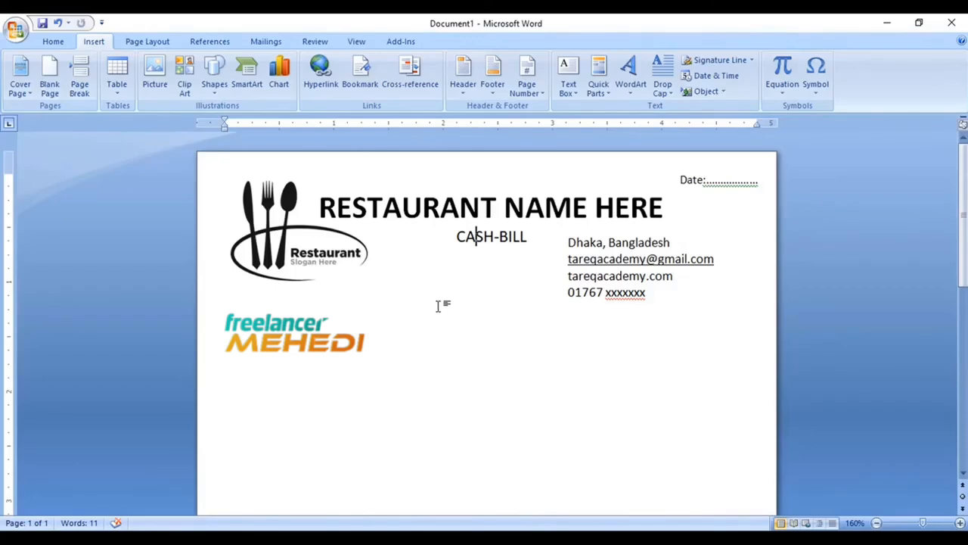
click(632, 304)
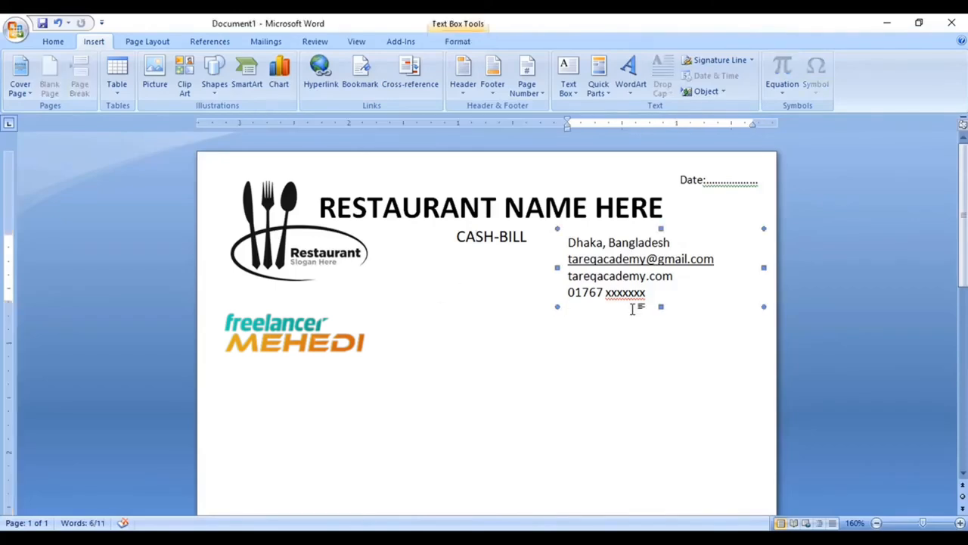
click(328, 305)
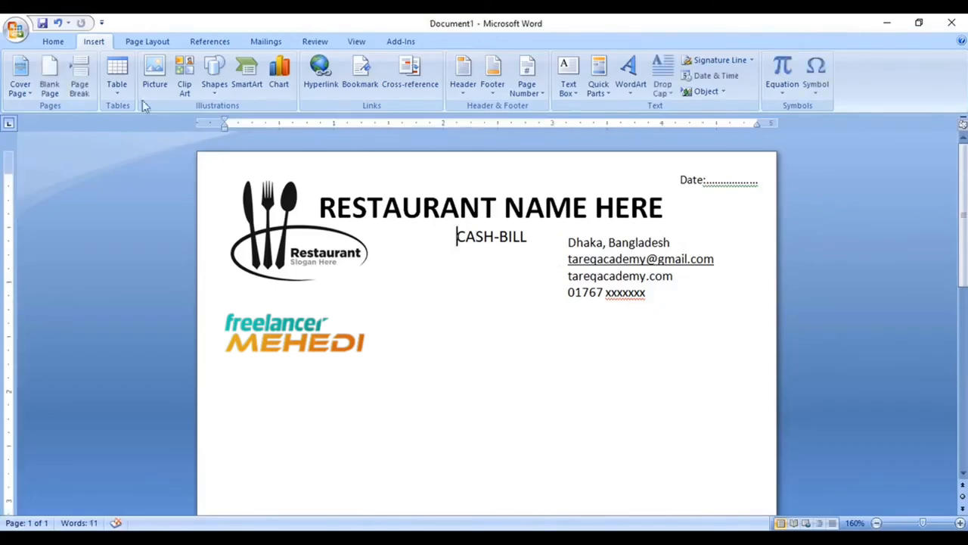
Draw a text box about 2.5 inches wide below the logo and paste the Customer Name, Customer Add and Customer Ph lines into it.
click(568, 84)
click(605, 372)
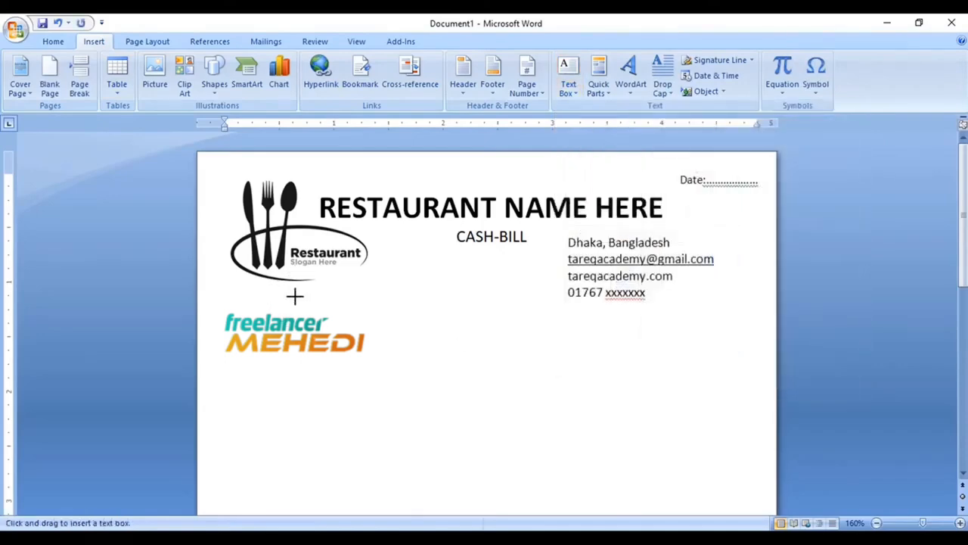
mouse_move(278, 283)
mouse_down()
mouse_move(396, 350)
mouse_move(520, 367)
mouse_up()
drag(380, 286, 366, 278)
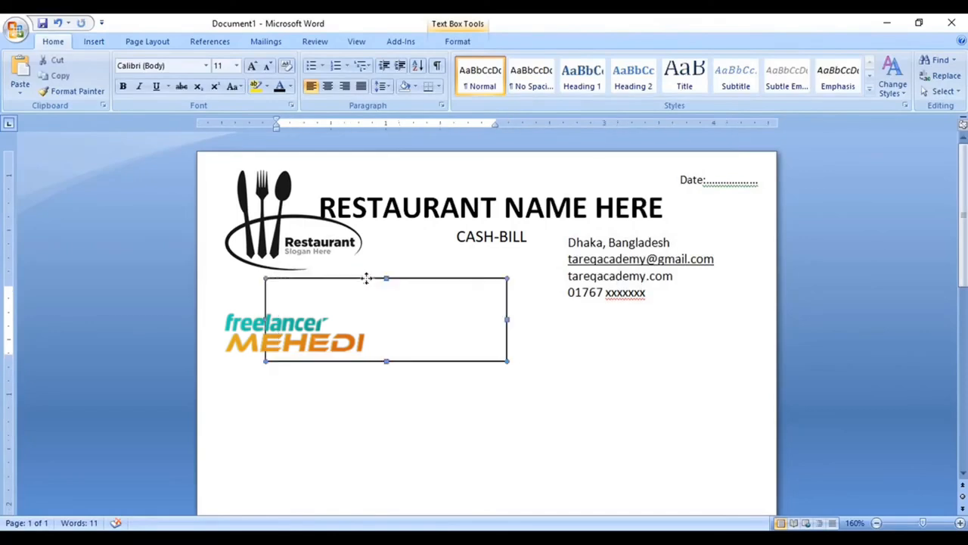
drag(387, 369, 387, 384)
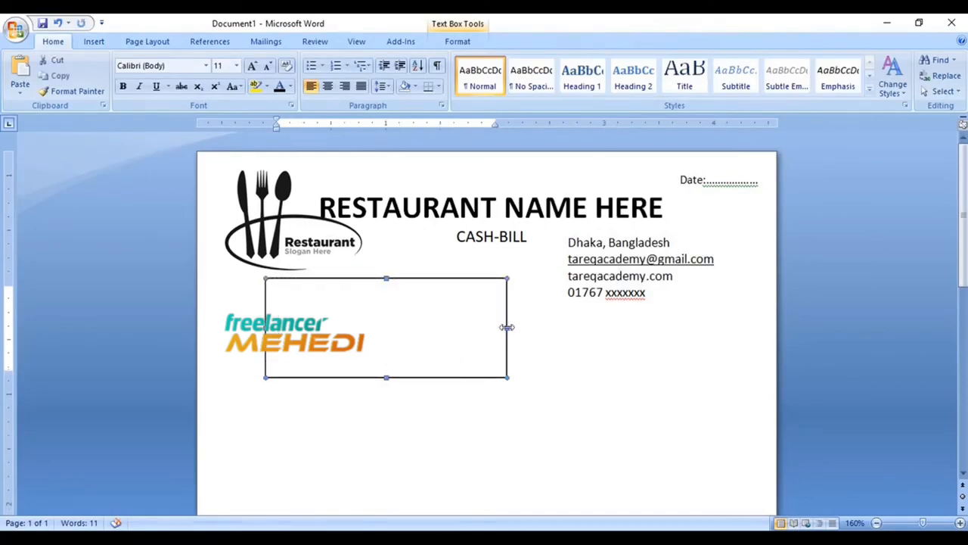
drag(507, 327, 543, 329)
click(332, 321)
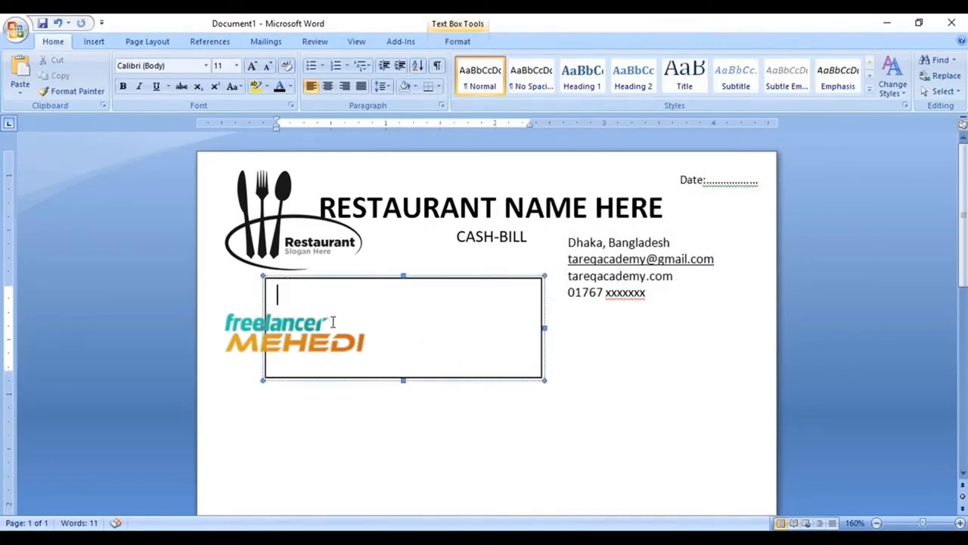
key(ctrl+v)
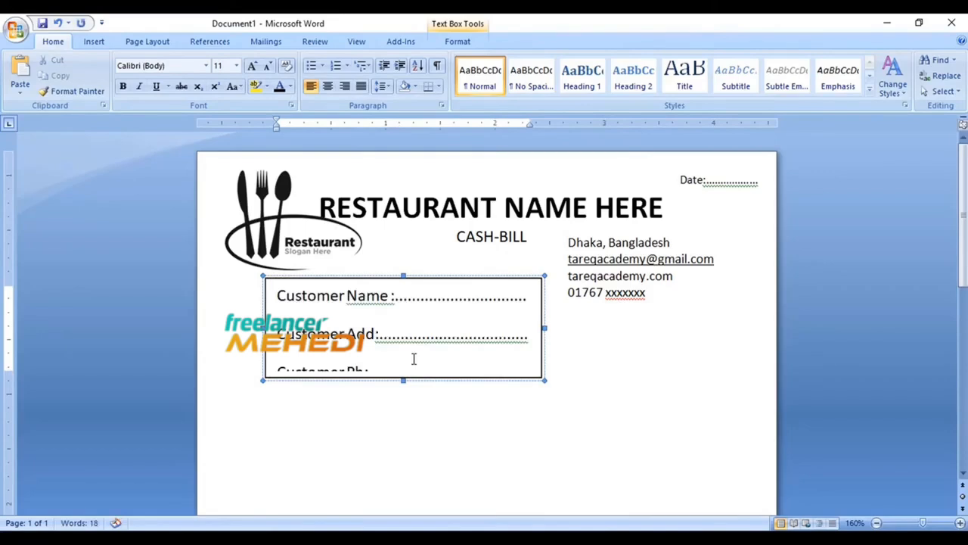
Format the customer lines at 10 pt with 1.0 line spacing and no space after the paragraphs.
key(ctrl+a)
click(384, 85)
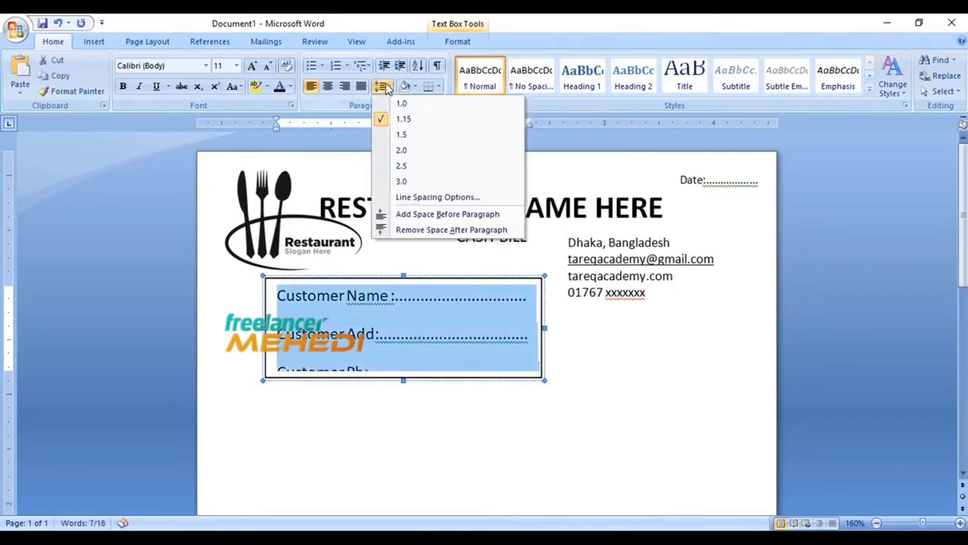
click(405, 230)
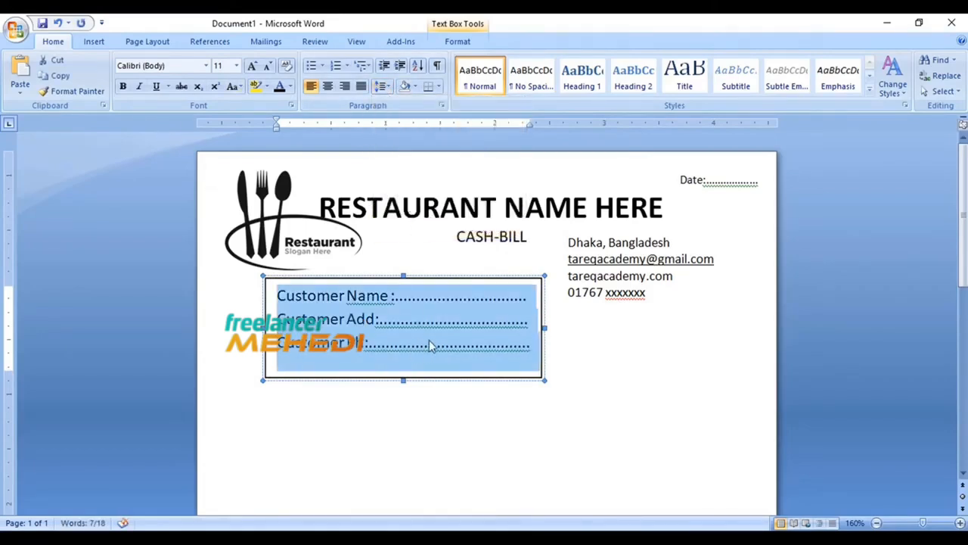
click(383, 85)
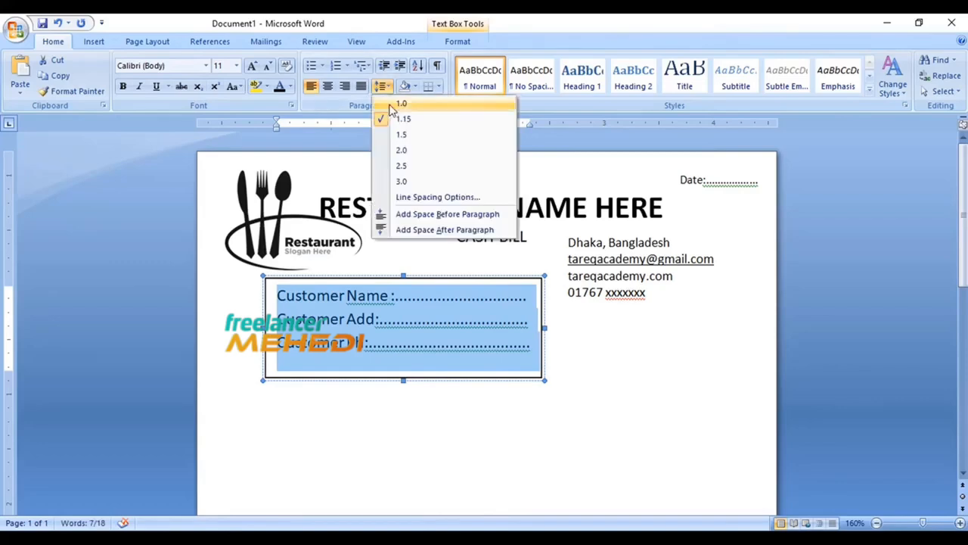
click(392, 101)
click(270, 67)
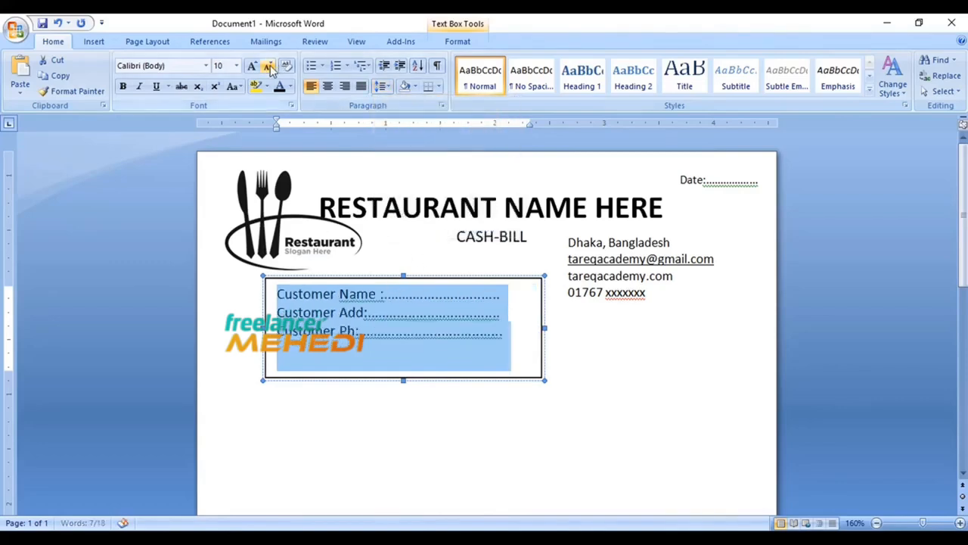
Extend the dotted lines after the three customer fields to equal ends and shorten their text box to about 0.62 inches high.
click(512, 326)
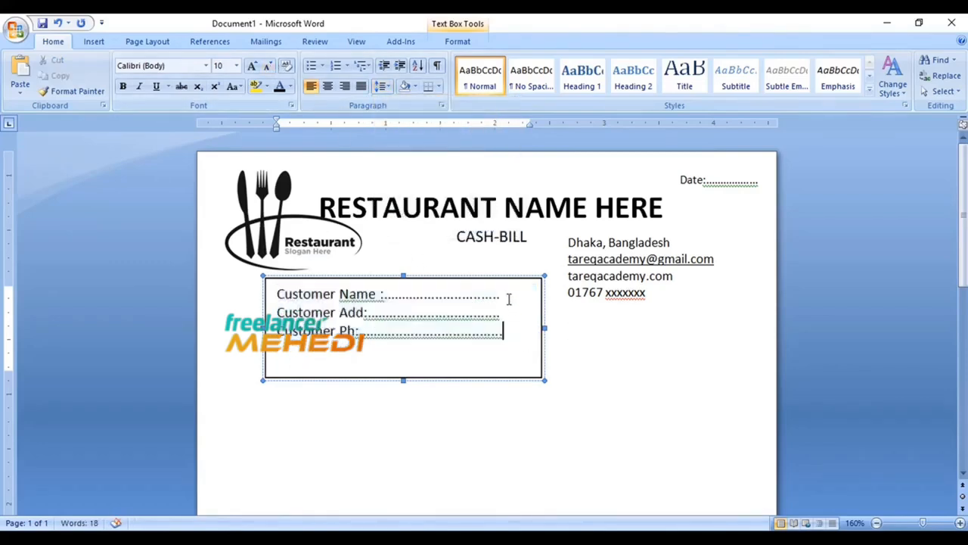
click(506, 298)
text(............)
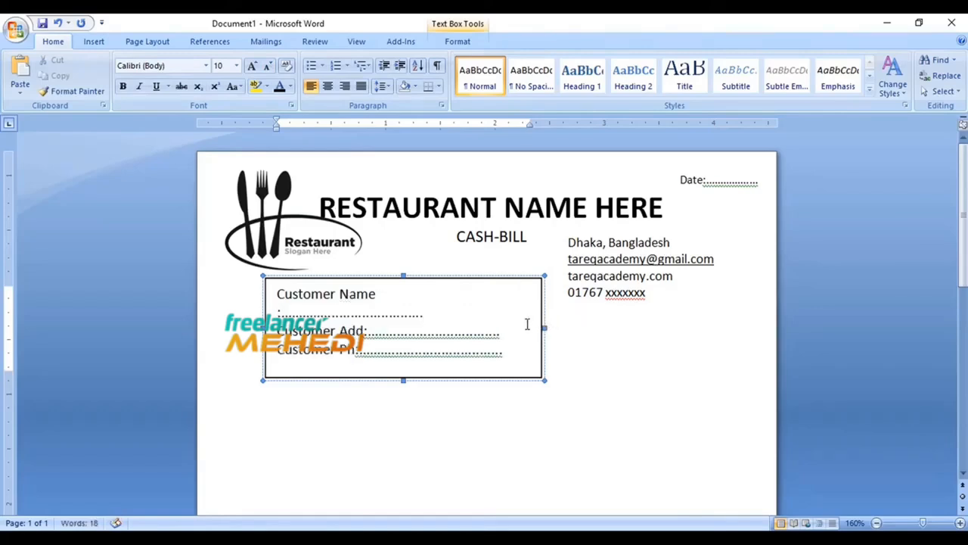
key(BackSpace)
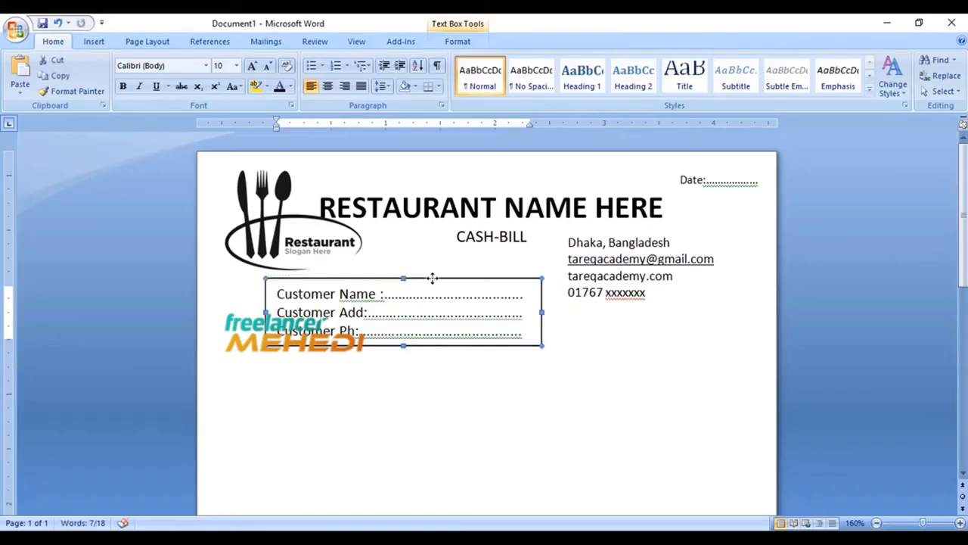
Remove the outline and the fill from the customer details text box.
click(463, 43)
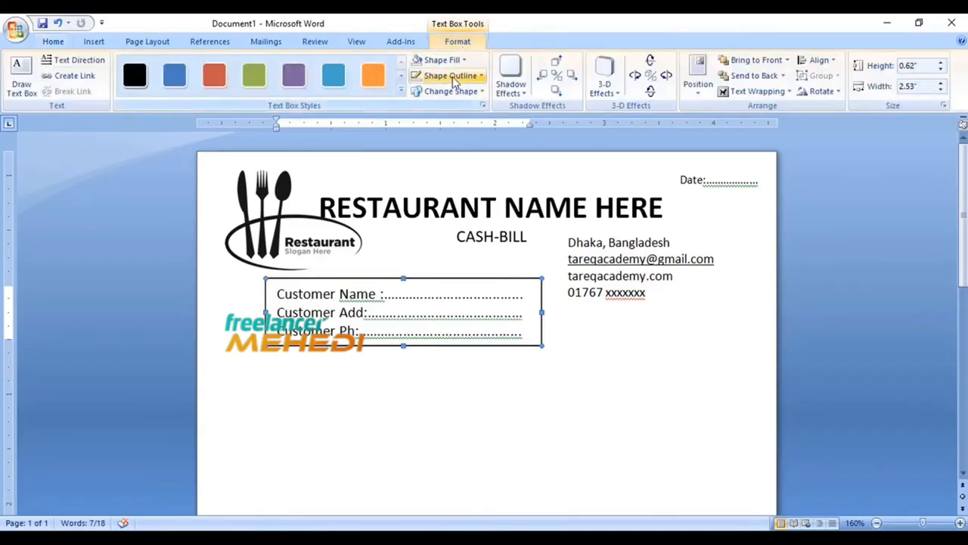
click(453, 76)
click(453, 200)
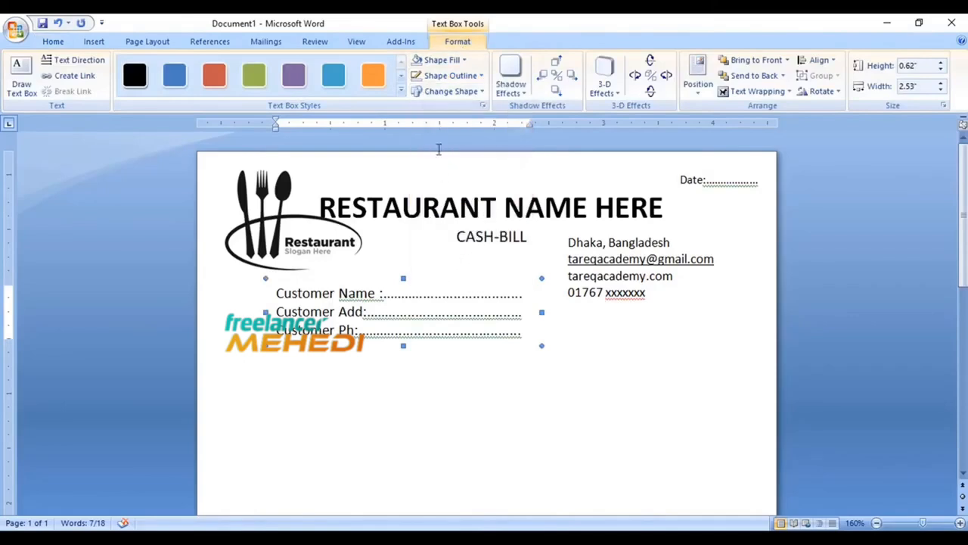
click(446, 65)
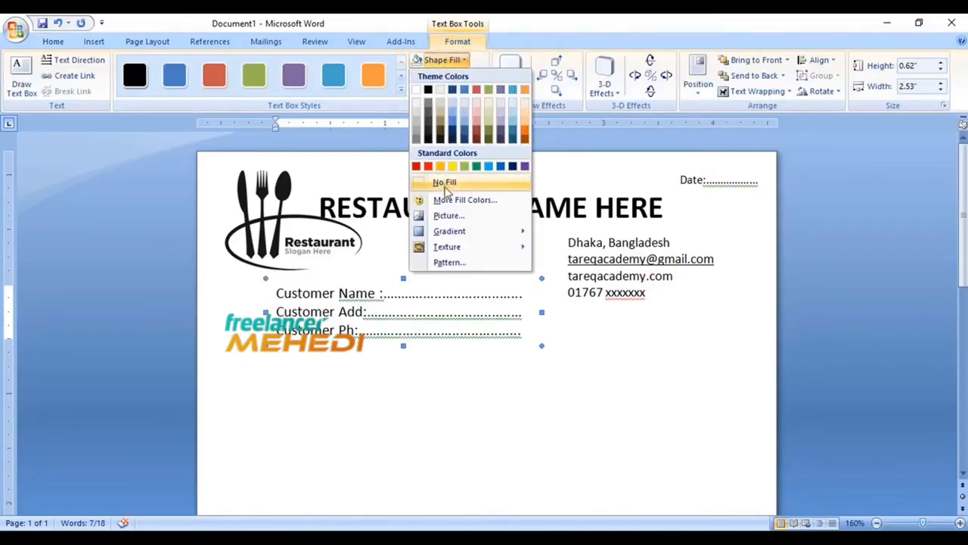
click(443, 182)
Move the customer details text box up slightly, closer to the logo.
click(432, 312)
click(434, 275)
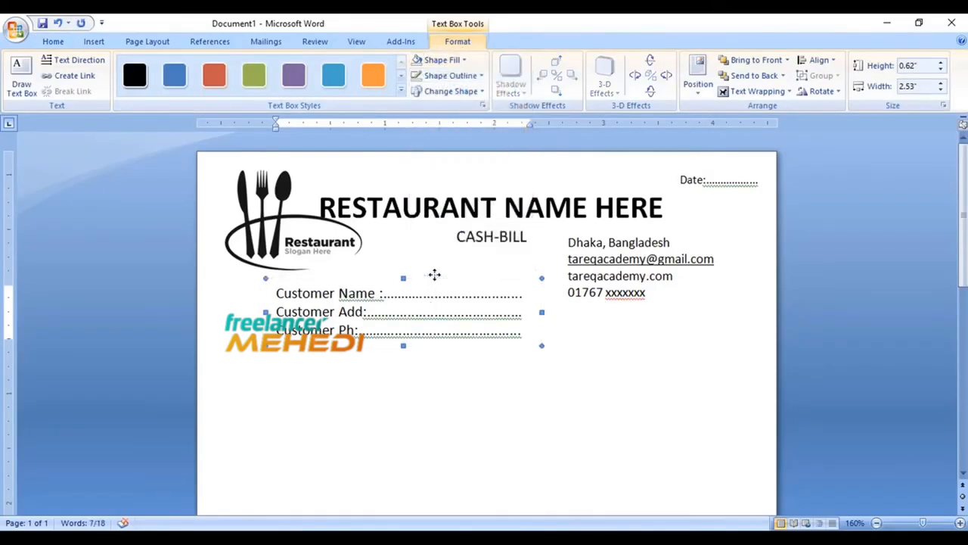
key(Up)
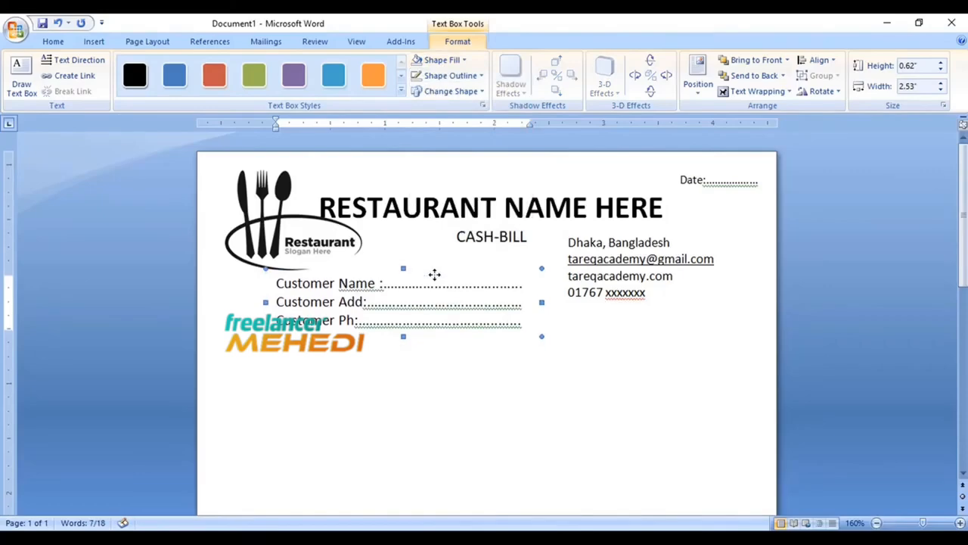
Insert a table of 5 columns and 5 rows below the customer details and narrow its first column.
click(578, 353)
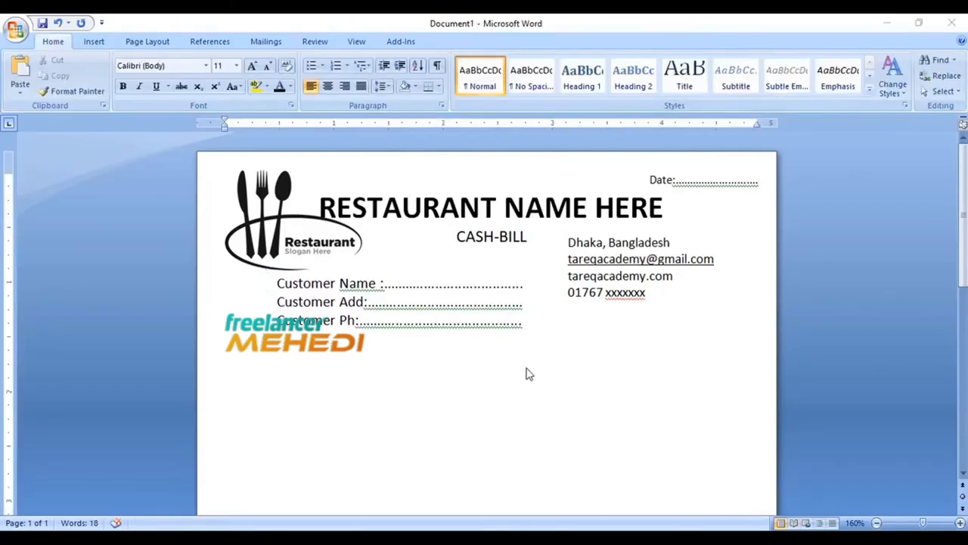
scroll(521, 367, down, 1)
scroll(520, 367, up, 1)
click(95, 42)
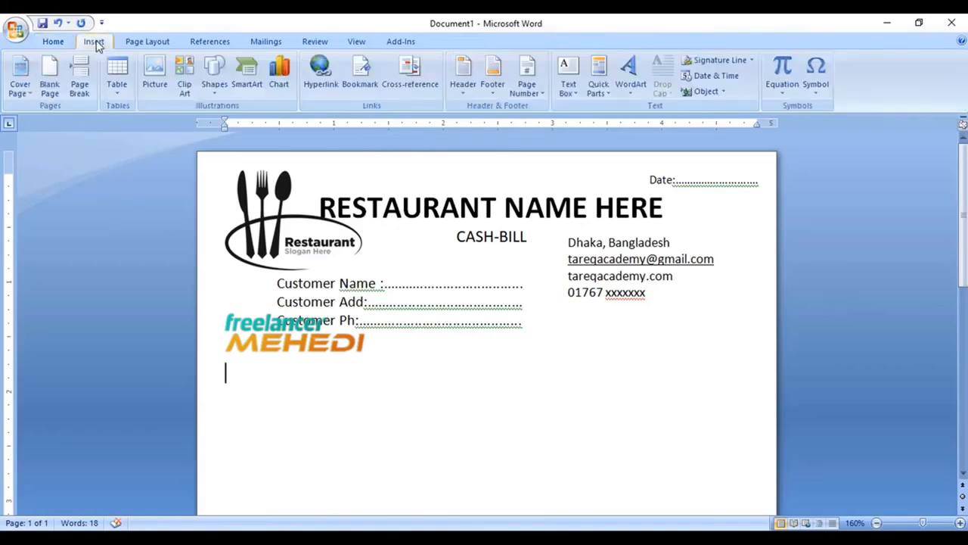
click(119, 95)
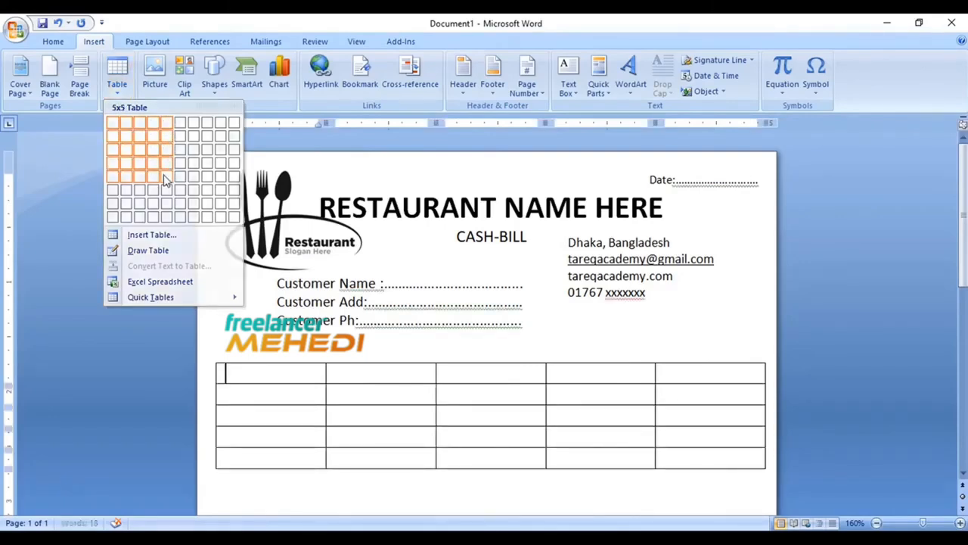
click(166, 178)
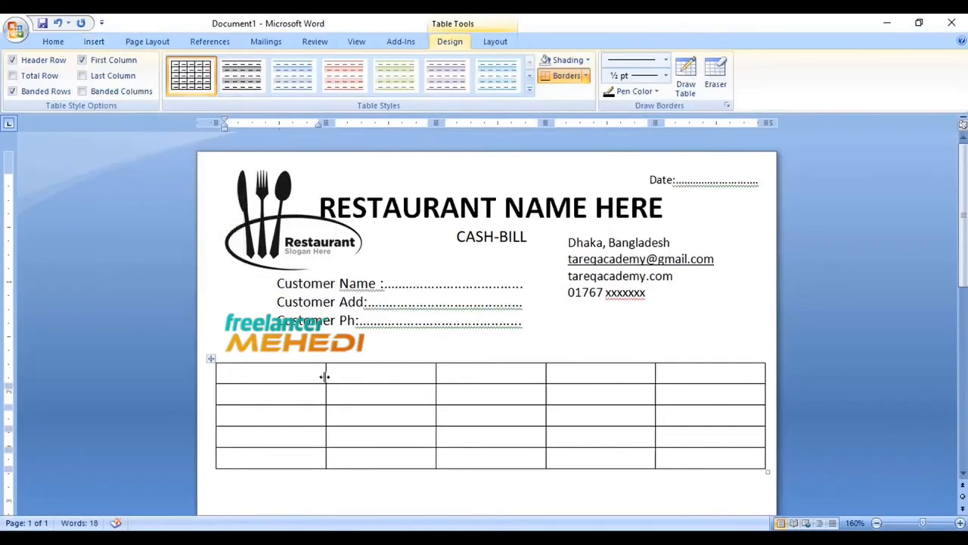
drag(325, 374, 279, 375)
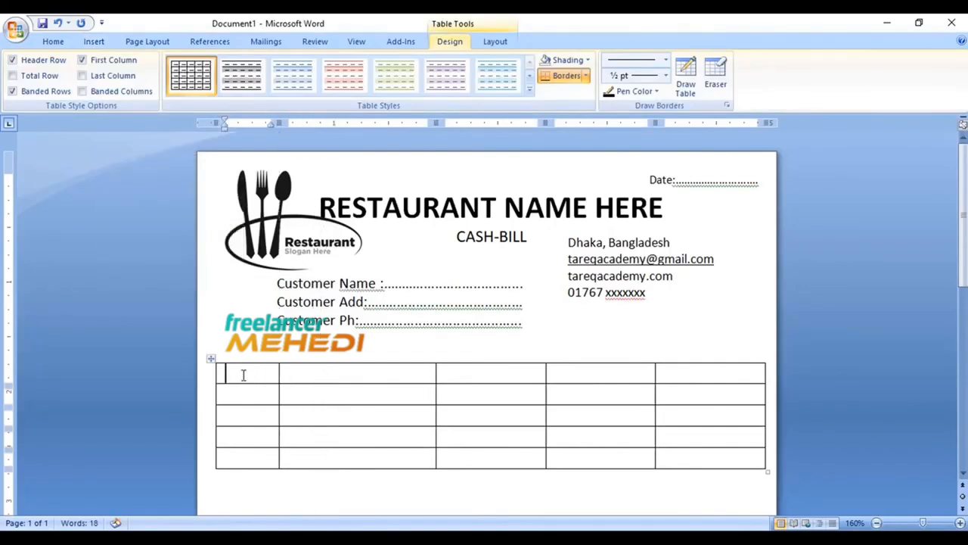
Fill the table's header row with Sl, Pro, Qty, Price and Amount.
text(Sl)
key(Tab)
key(Tab)
key(shift+Tab)
text(Pro )
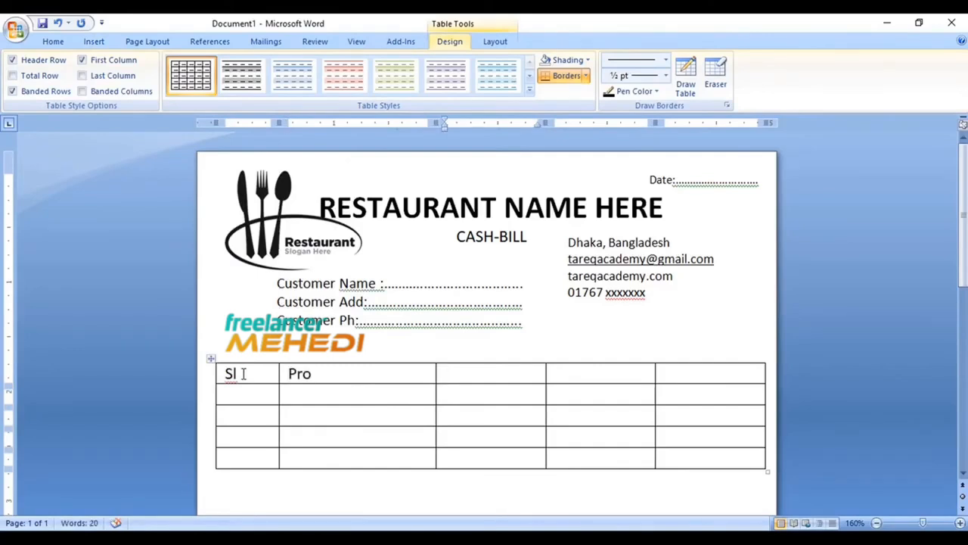
text(Qty)
key(Tab)
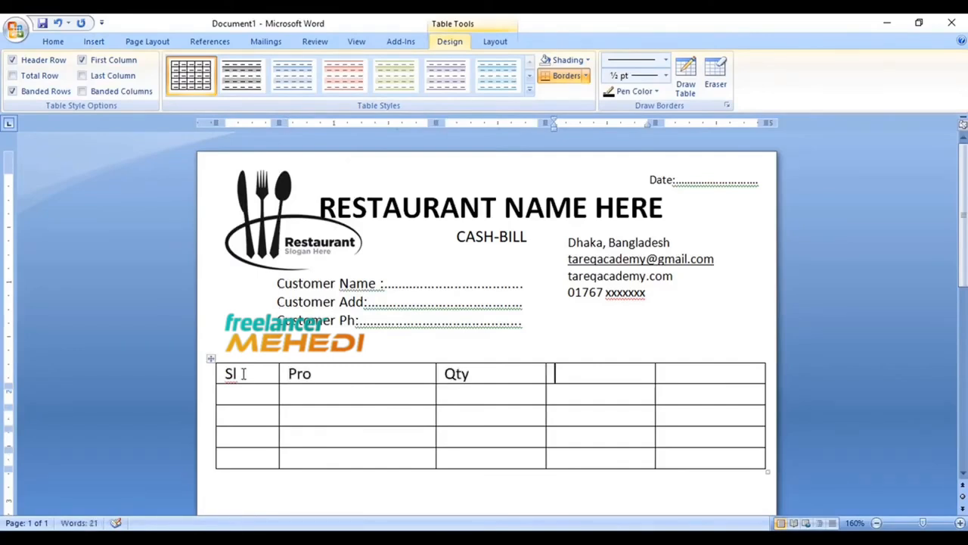
text(Price)
key(Tab)
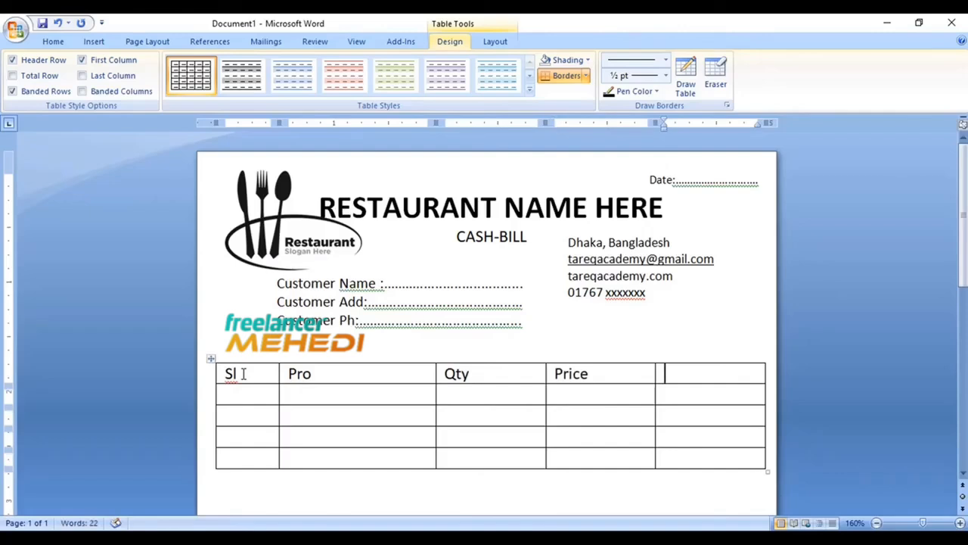
text(Amount)
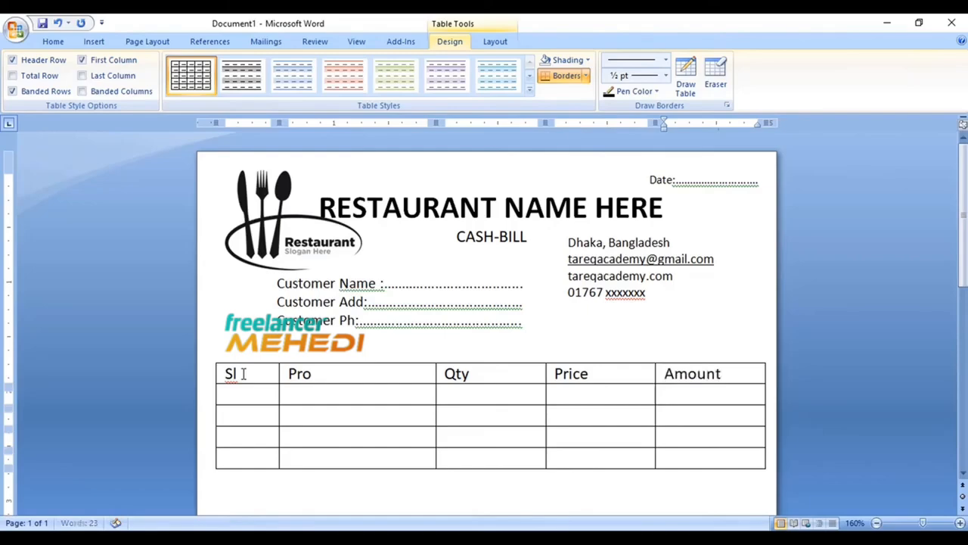
Narrow the Sl column further and pull the table's left edge slightly inward.
click(414, 388)
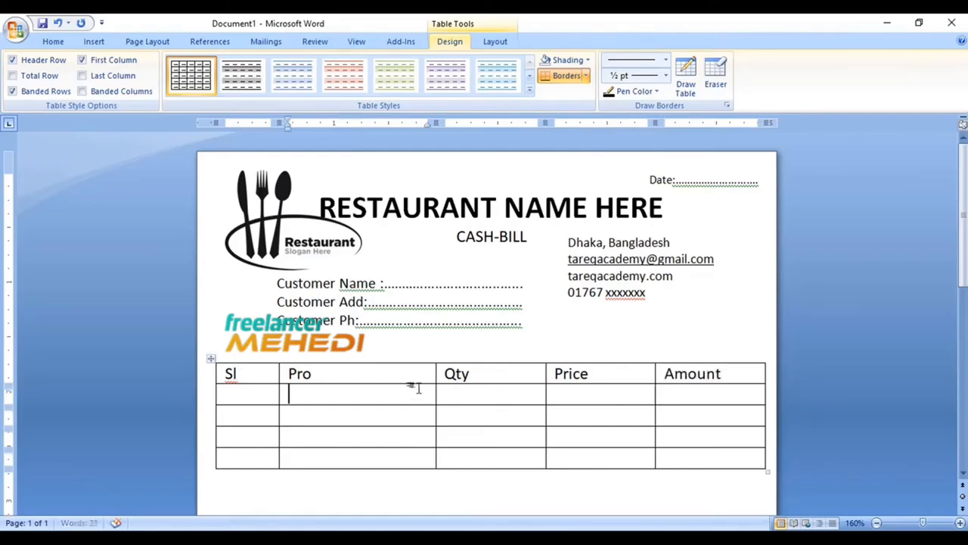
scroll(454, 371, down, 3)
drag(277, 225, 252, 224)
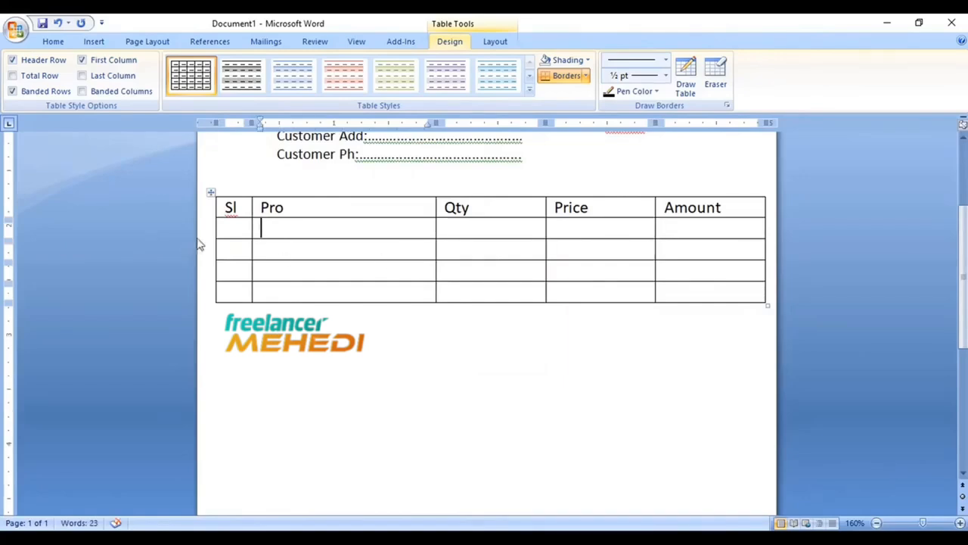
drag(215, 232, 258, 233)
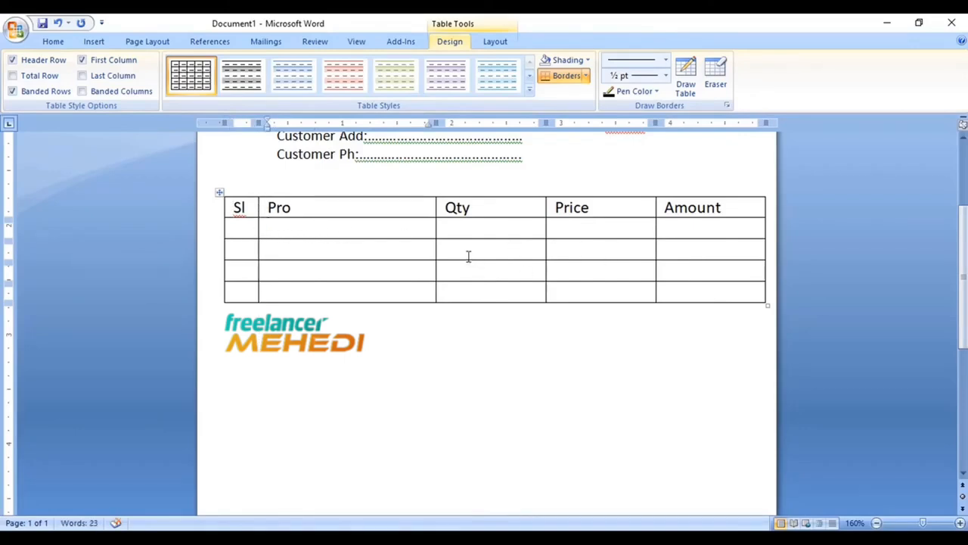
Add blank lines in the Pro cell of the second row until the table nearly fills the page.
key(Return)
key(Return)
key(Return)
key(Return)
key(Return)
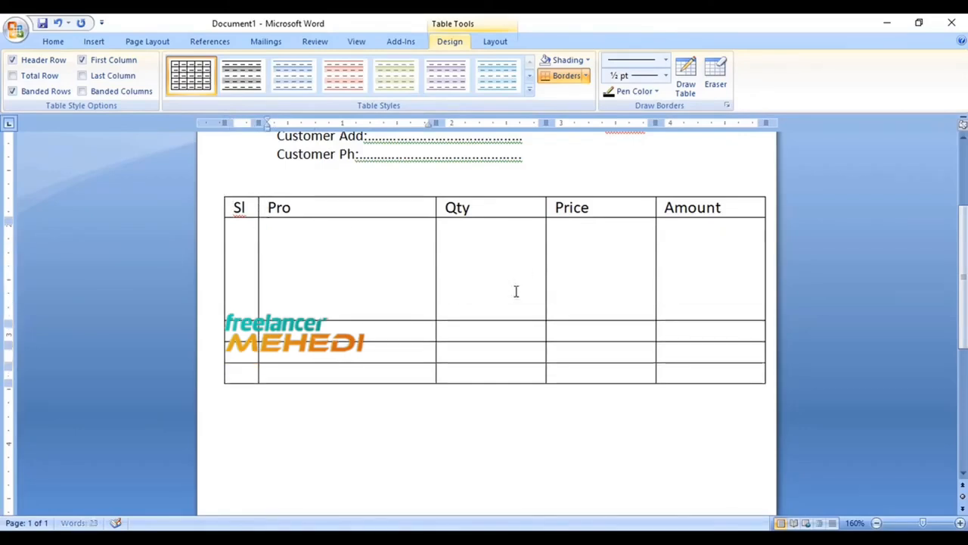
scroll(515, 290, down, 3)
key(Return)
key(Return)
key(Return)
key(Return)
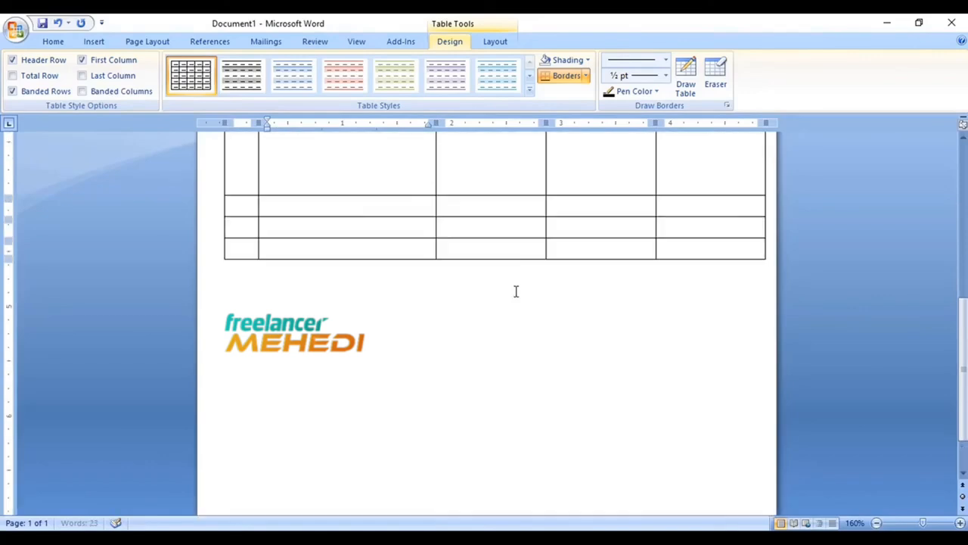
key(Return)
key(Return)
key(Return)
key(Return)
key(Return)
key(Return)
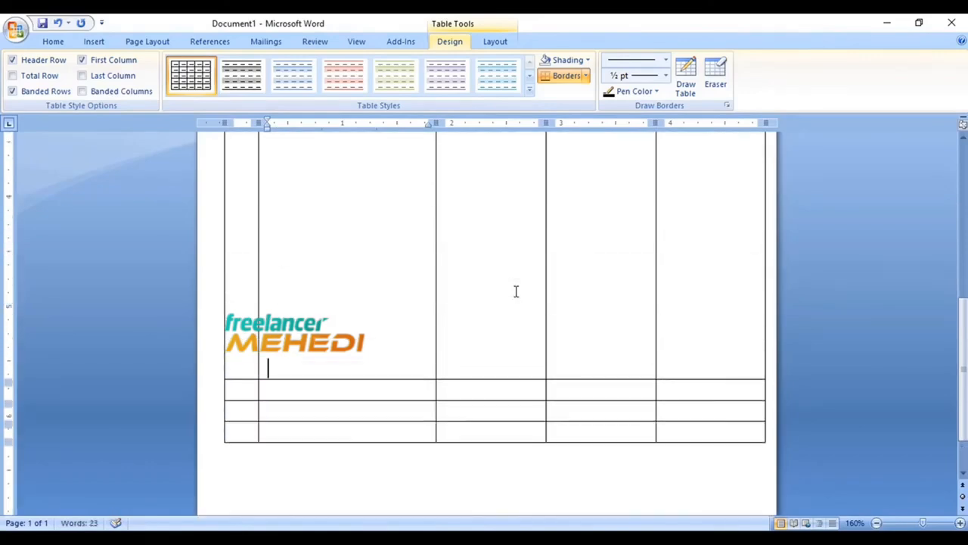
scroll(517, 298, down, 1)
scroll(515, 296, down, 7)
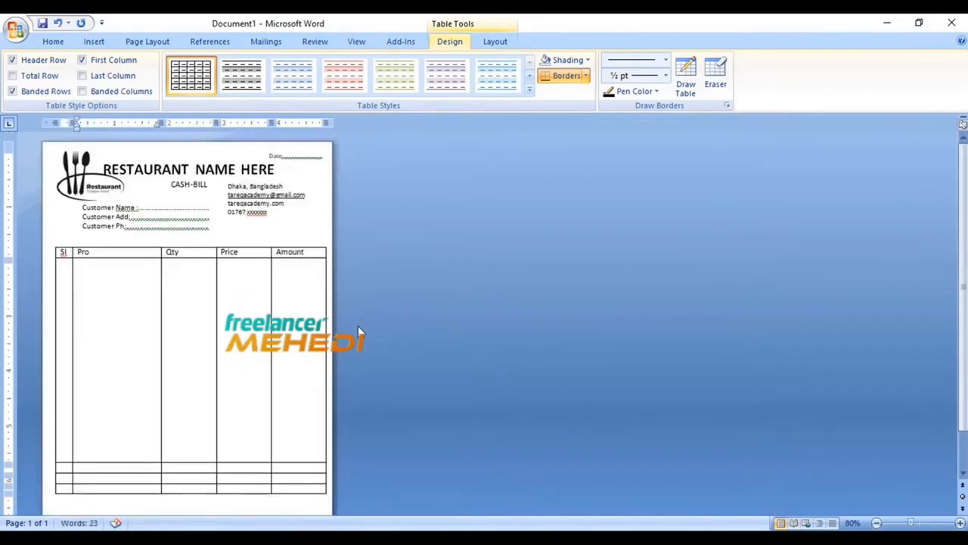
scroll(386, 325, down, 1)
key(Return)
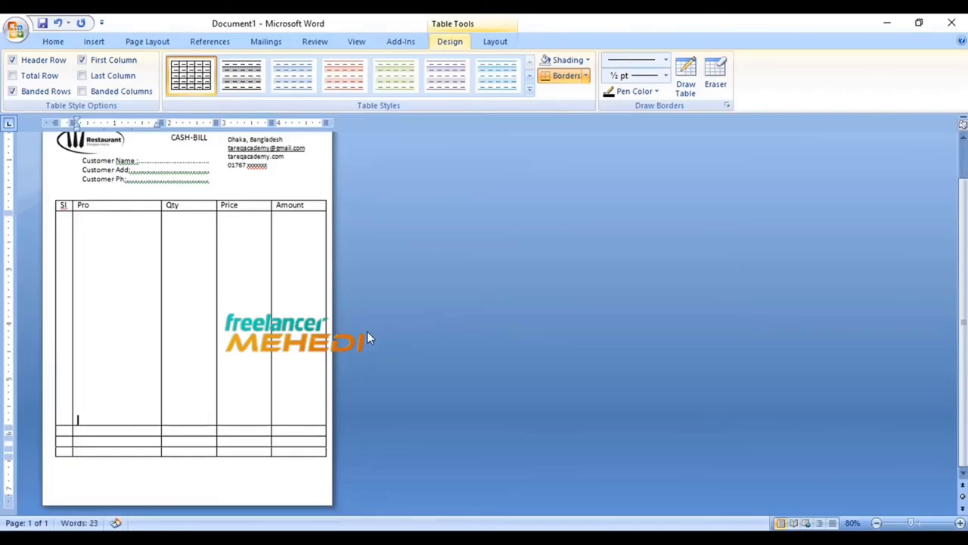
Centre the text of the table's header row.
scroll(318, 350, up, 6)
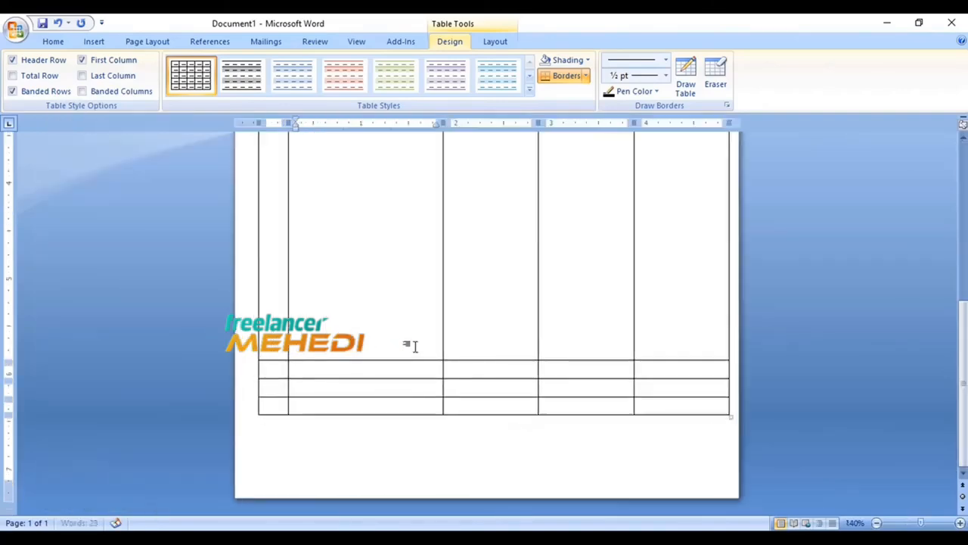
scroll(408, 345, up, 3)
scroll(417, 345, down, 1)
scroll(418, 345, up, 2)
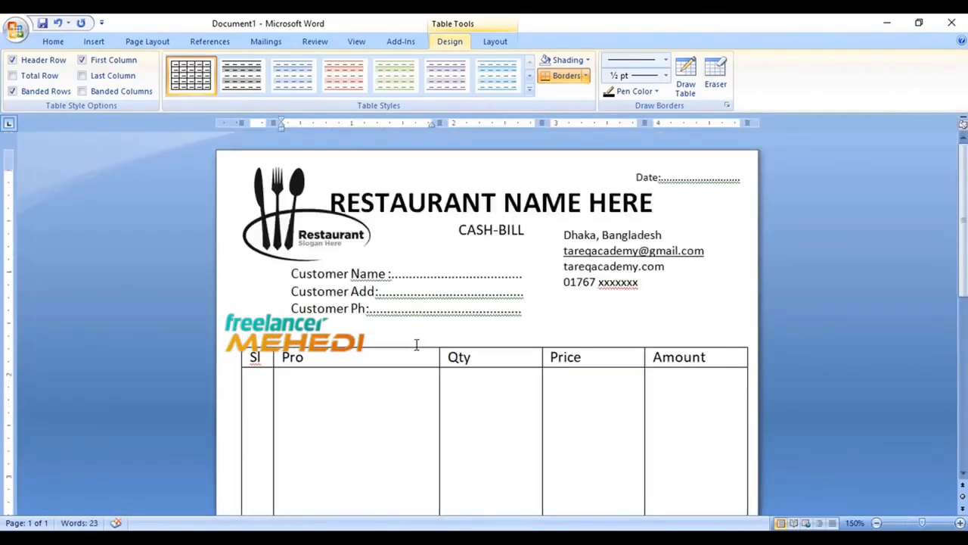
drag(396, 357, 645, 356)
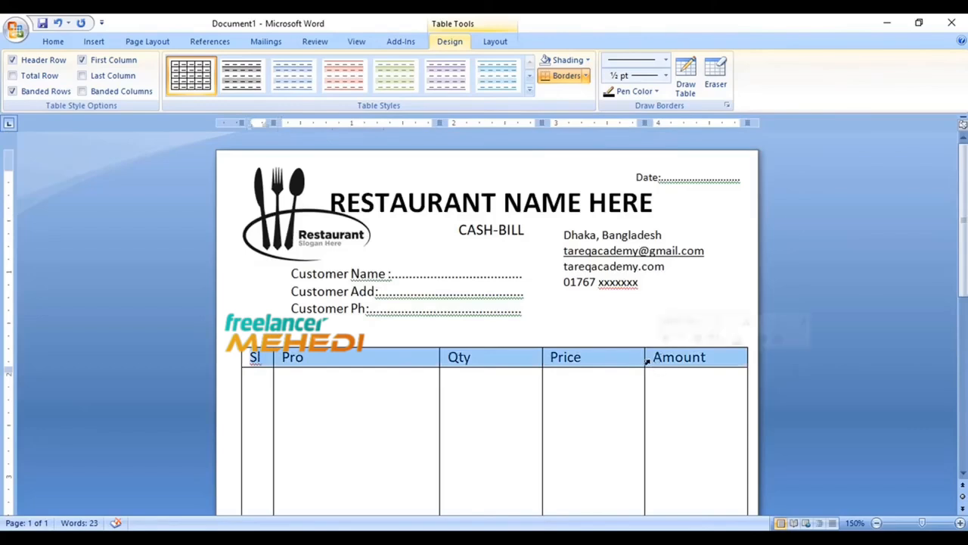
key(ctrl+e)
Apply all borders at 1 ½ pt to the whole table.
key(ctrl+a)
scroll(400, 346, down, 1)
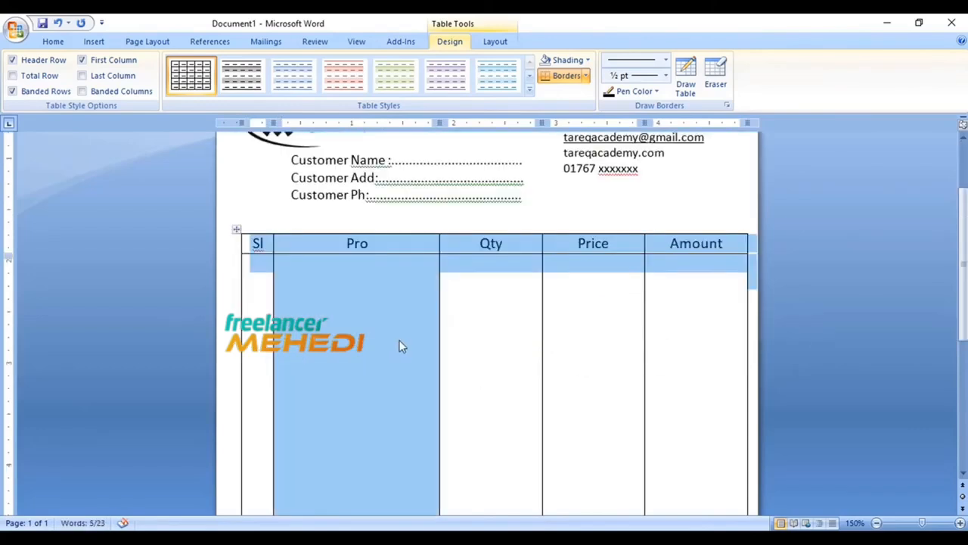
click(666, 76)
click(640, 167)
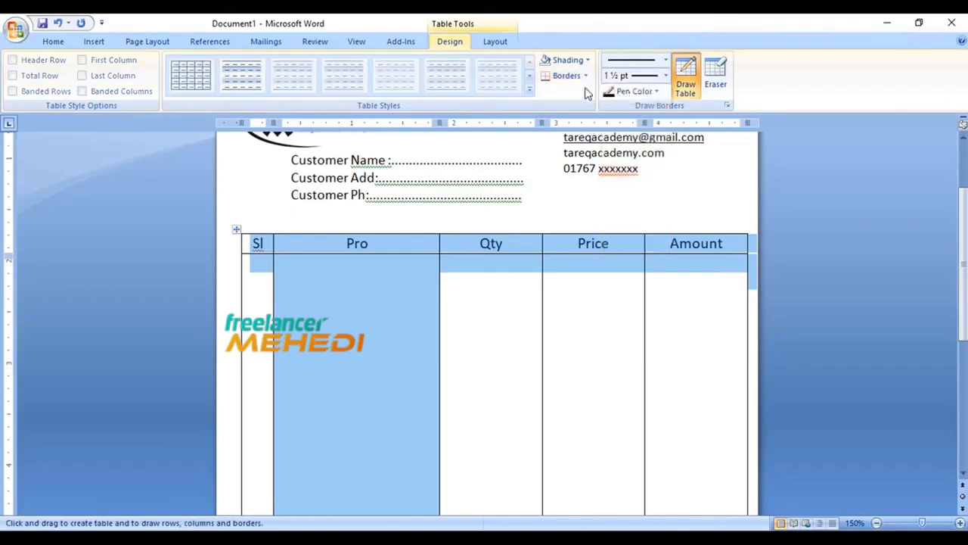
click(584, 76)
click(573, 171)
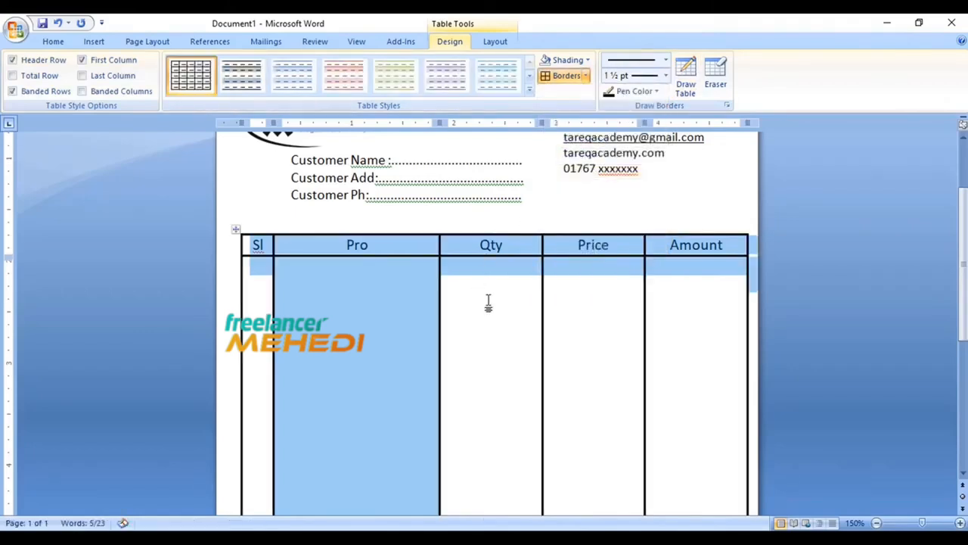
Select the whole table and set all its borders to 1 pt.
click(488, 303)
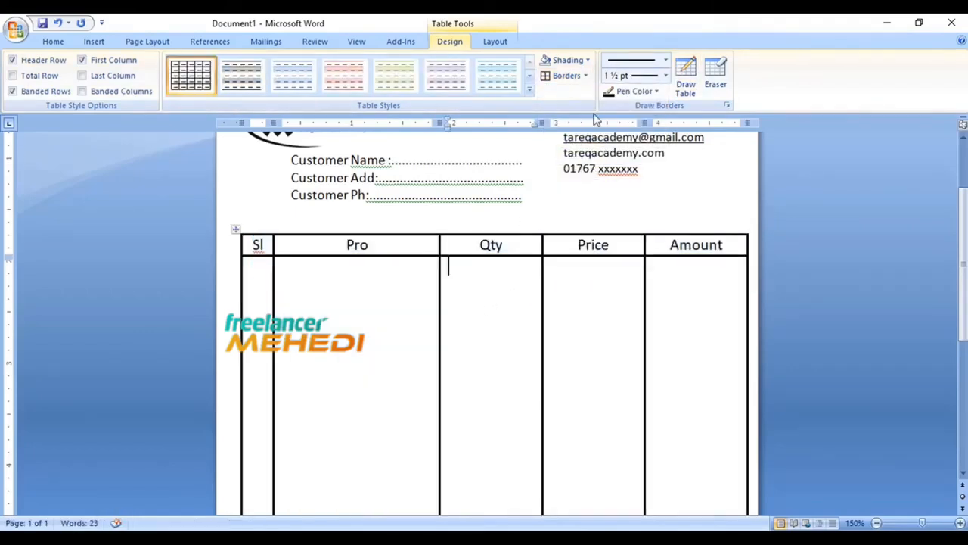
click(236, 230)
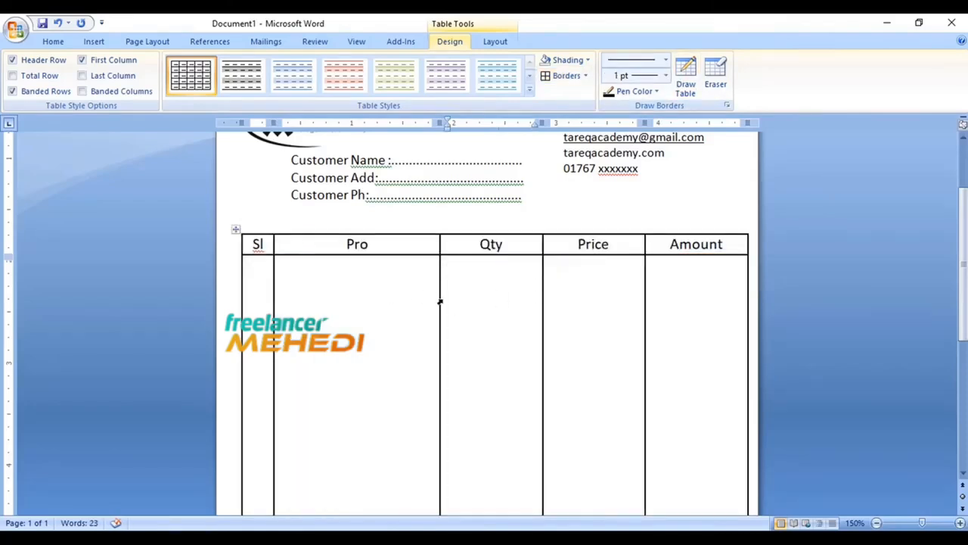
Widen the Pro column and shift the Qty–Price divider slightly right to rebalance the columns.
drag(439, 301, 452, 302)
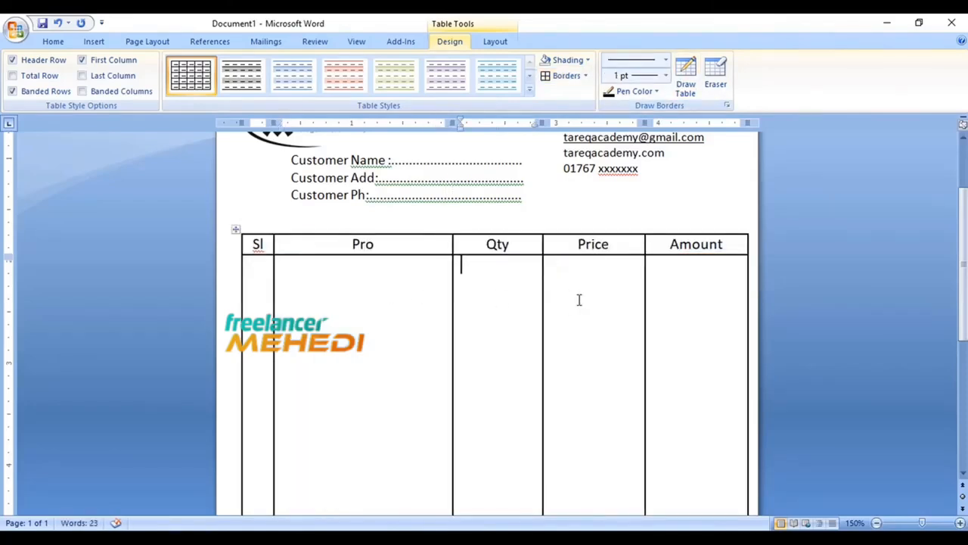
drag(544, 298, 554, 303)
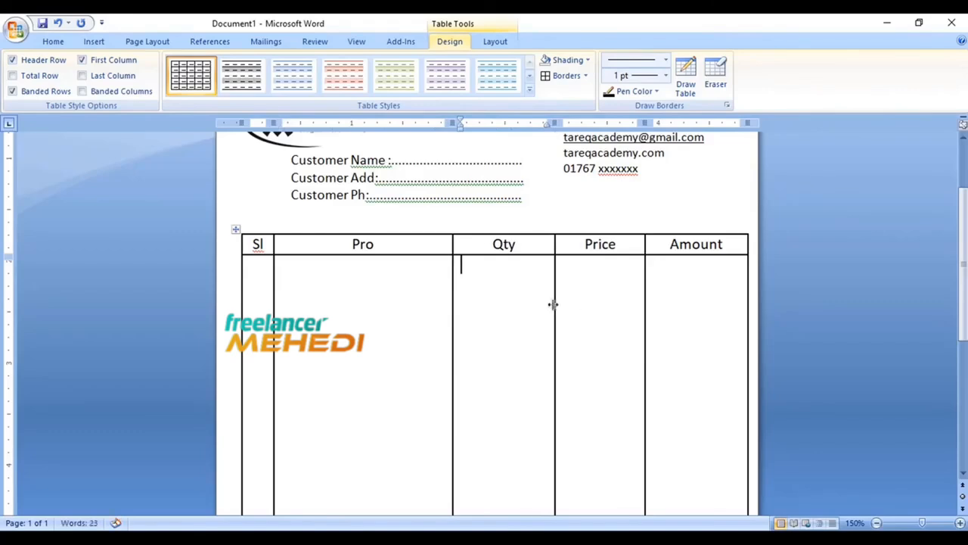
drag(453, 306, 465, 305)
Merge the cells of the first three columns across the table's three bottom rows into one cell.
scroll(492, 290, down, 3)
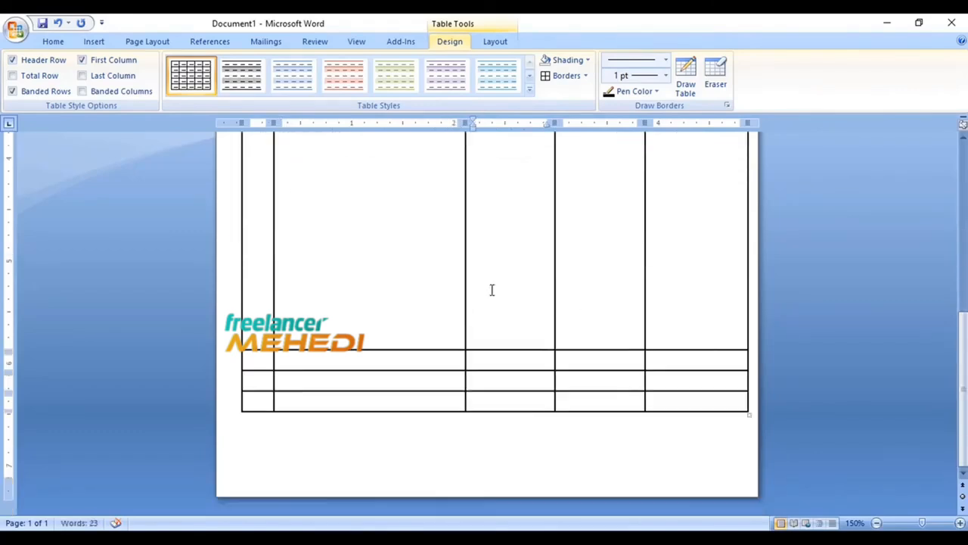
drag(269, 363, 519, 363)
scroll(519, 363, up, 4)
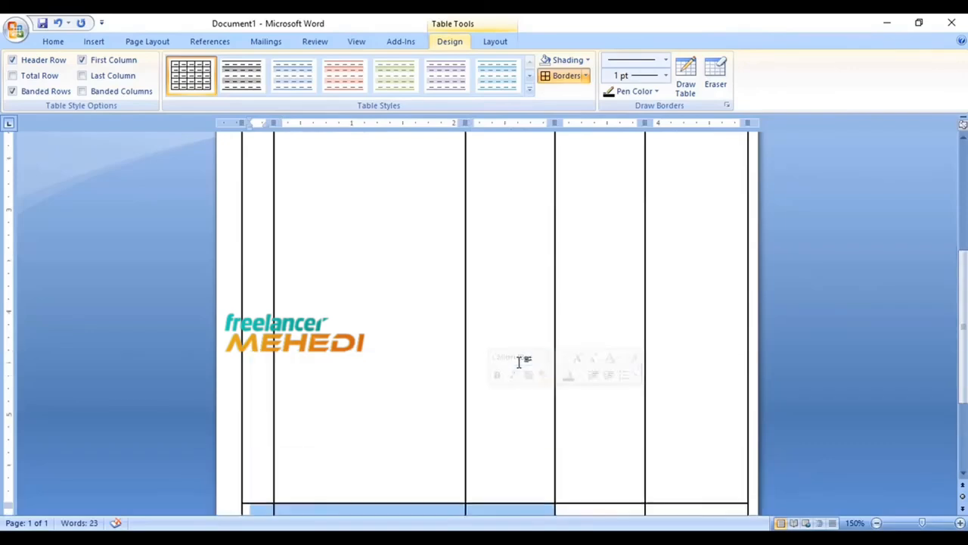
scroll(519, 363, down, 4)
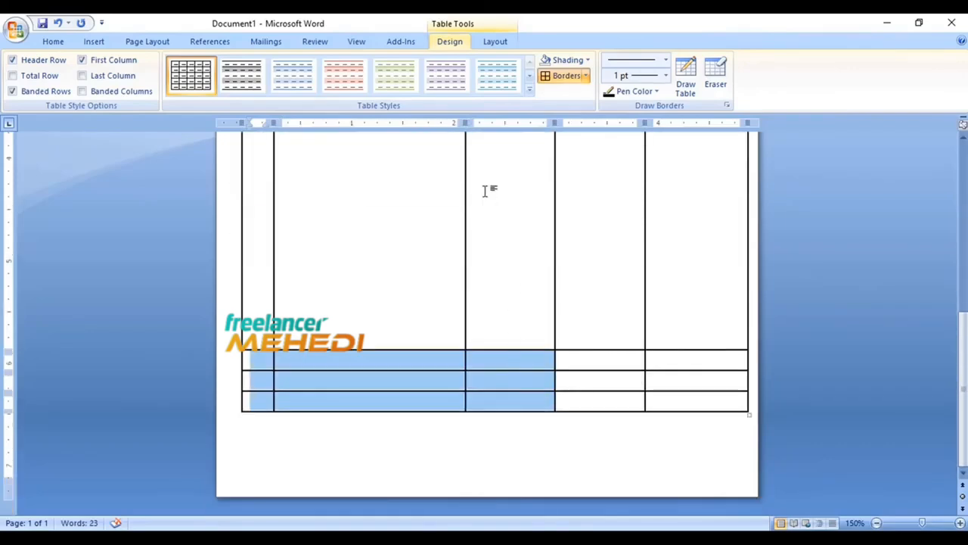
click(493, 44)
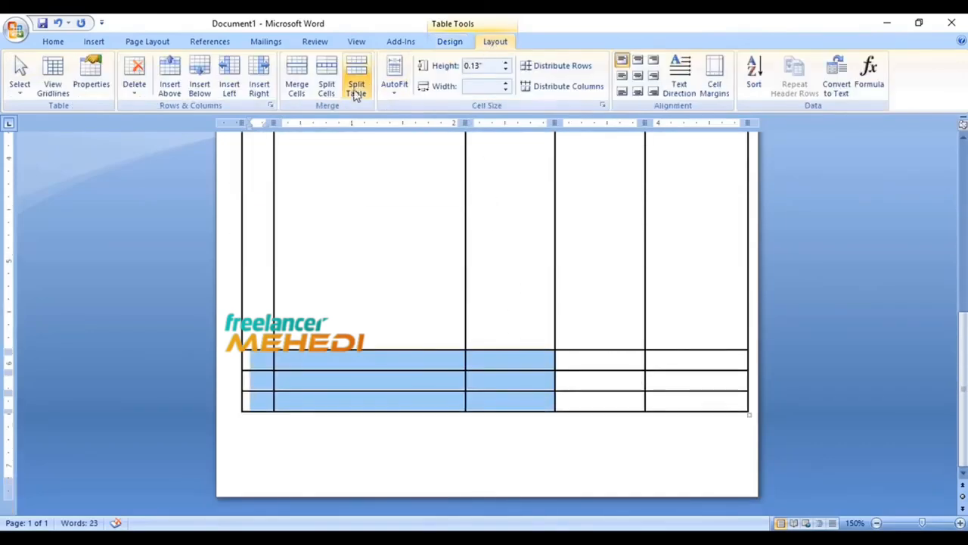
click(298, 84)
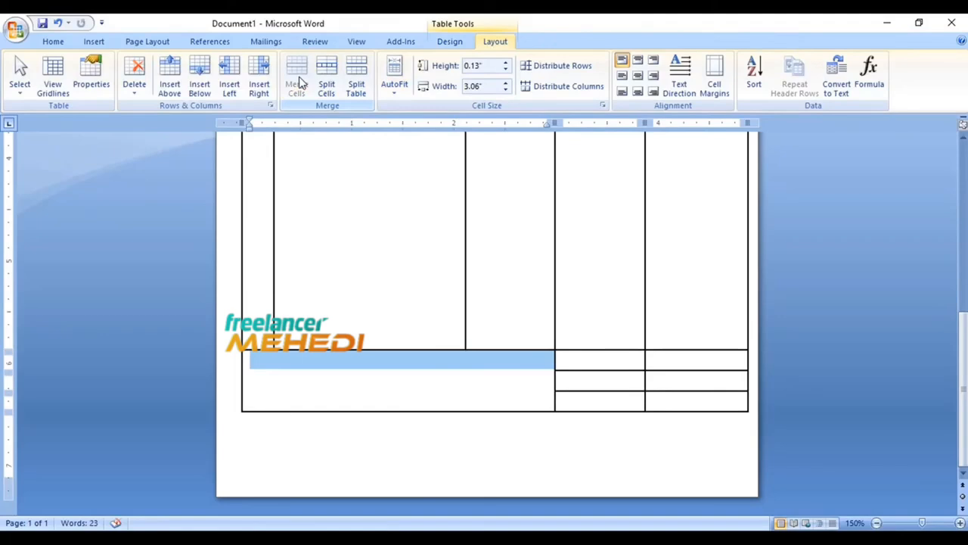
Enter "Amount In Word :" in the merged cell, followed by a dotted line filling the rest of the line.
click(401, 387)
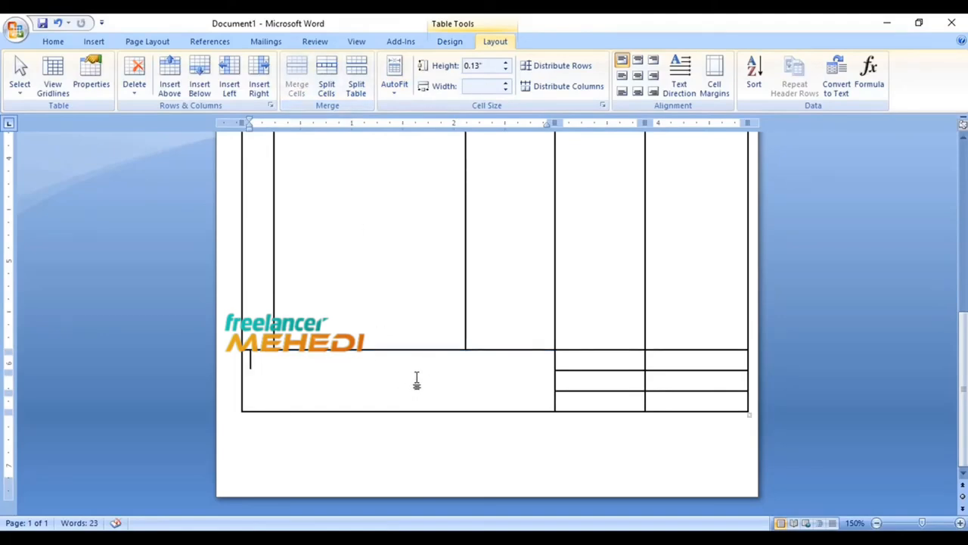
scroll(416, 378, up, 8)
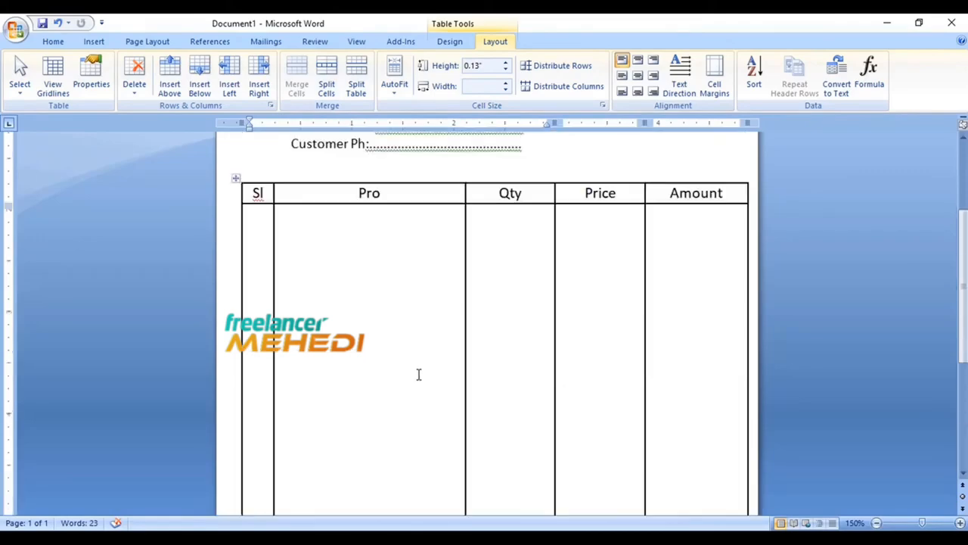
scroll(419, 373, down, 7)
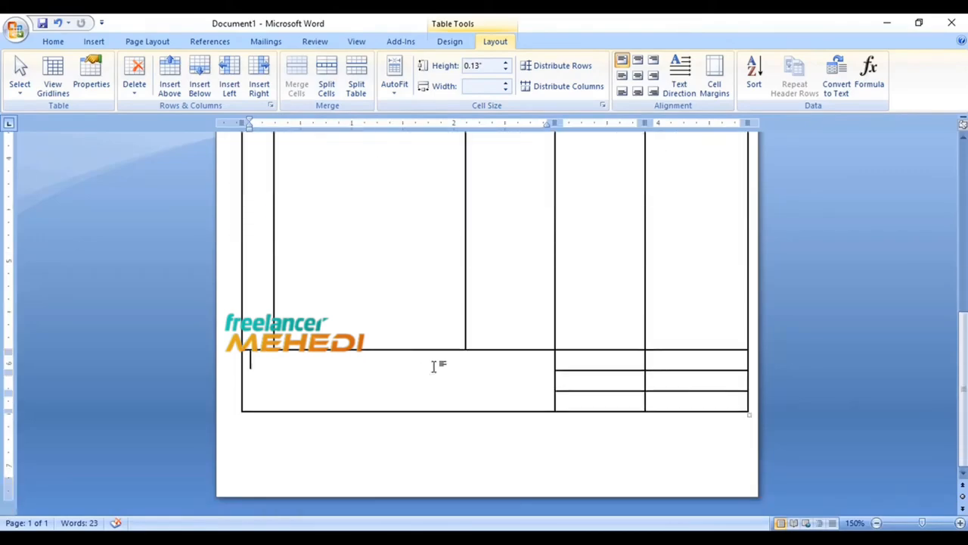
text(Amount In Word)
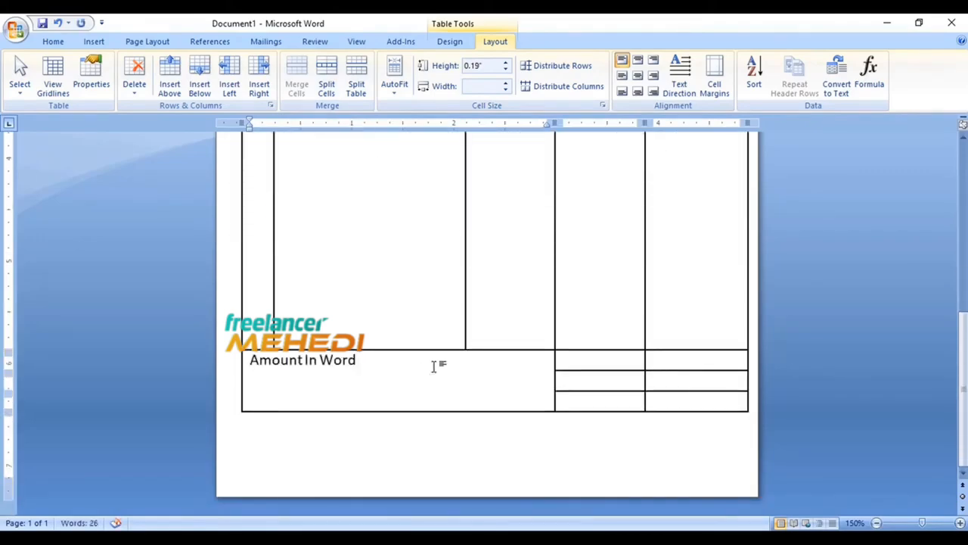
text( :........)
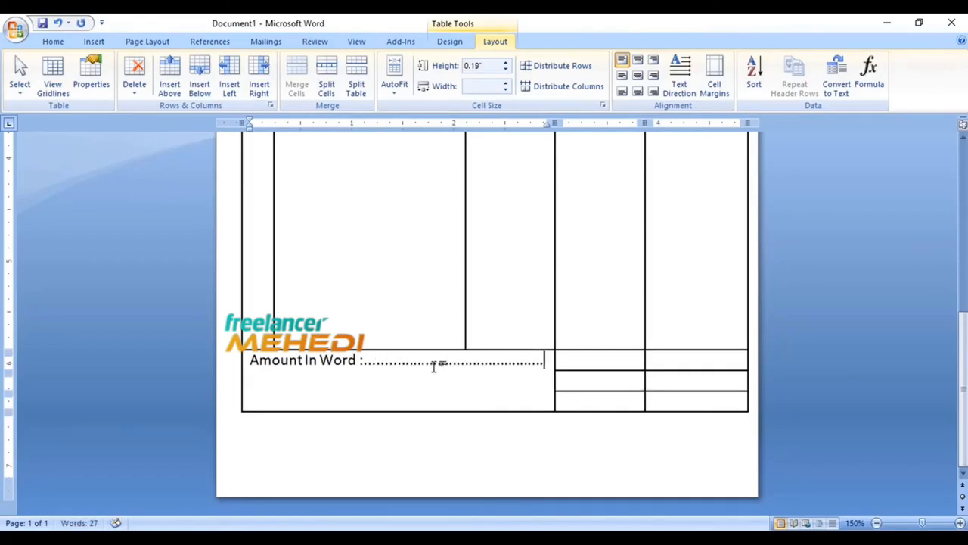
text(..................)
key(BackSpace)
key(BackSpace)
key(BackSpace)
key(BackSpace)
key(BackSpace)
key(BackSpace)
key(BackSpace)
key(BackSpace)
key(BackSpace)
key(BackSpace)
key(BackSpace)
key(BackSpace)
key(BackSpace)
key(BackSpace)
key(BackSpace)
key(BackSpace)
key(BackSpace)
Add a second dotted line across the full width of the merged cell, below the Amount In Word line.
key(Return)
text(.)
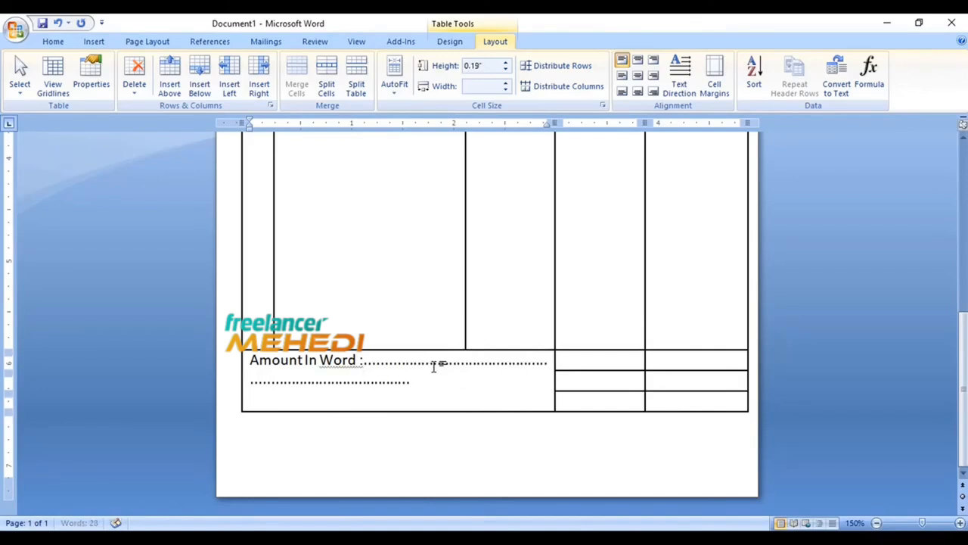
text(........................................)
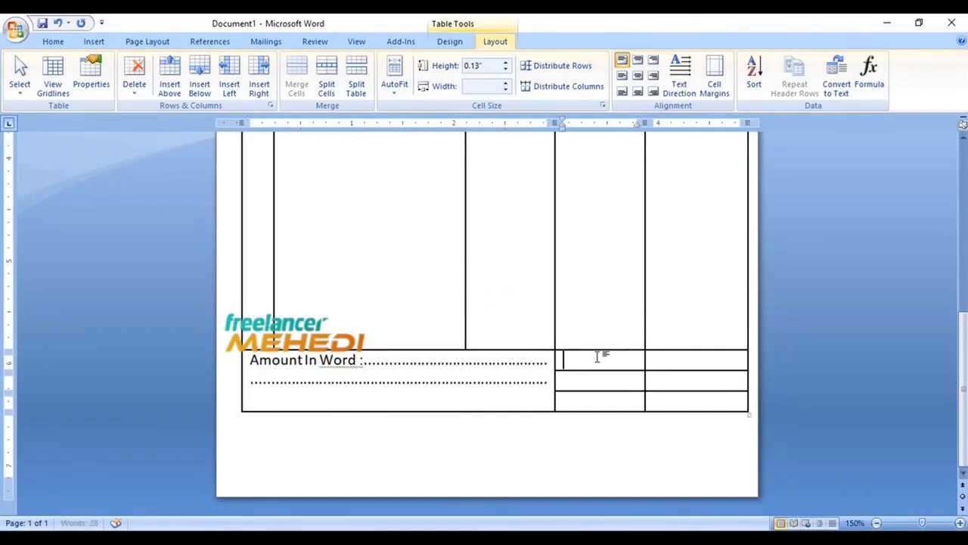
Centre both Amount In Word lines horizontally and vertically within the merged cell.
click(350, 376)
drag(349, 359, 379, 380)
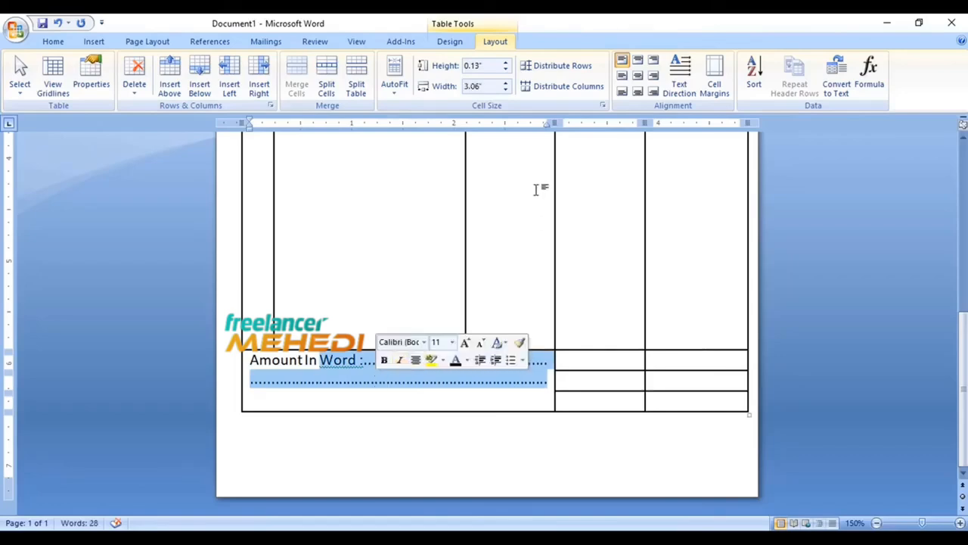
click(639, 77)
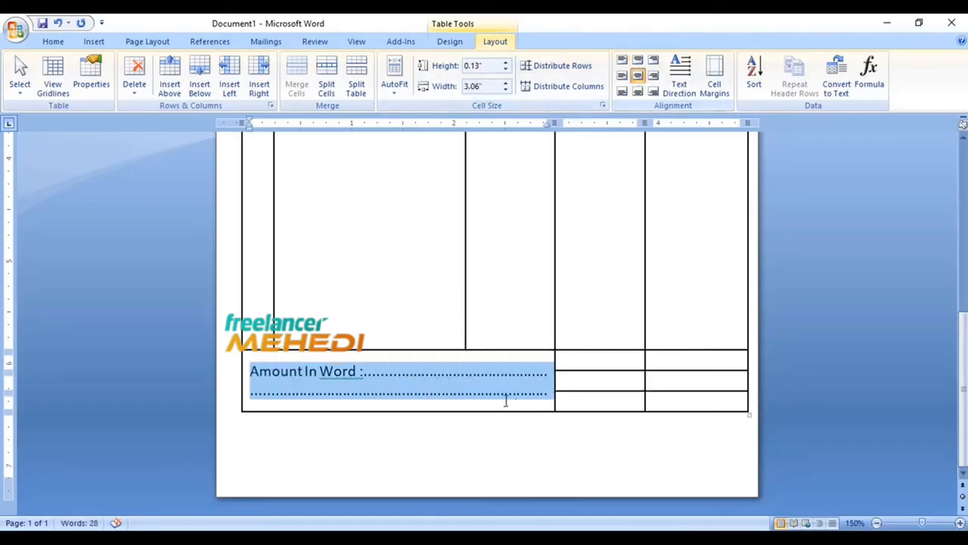
click(479, 398)
Label the three bottom cells of the Price column "Total", "Vat" and "In Total".
click(594, 364)
text(Total)
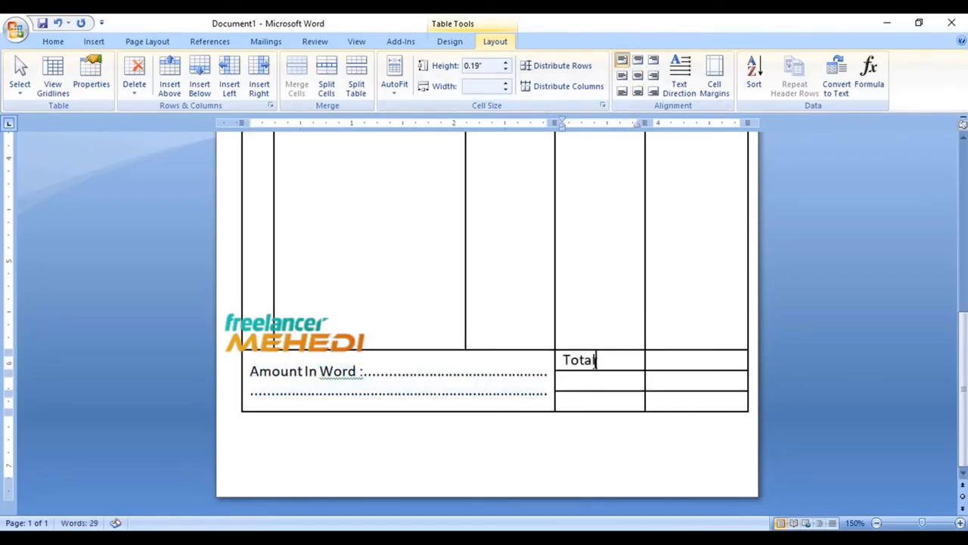
key(Down)
text(Vat)
key(Down)
text(Int)
text( T)
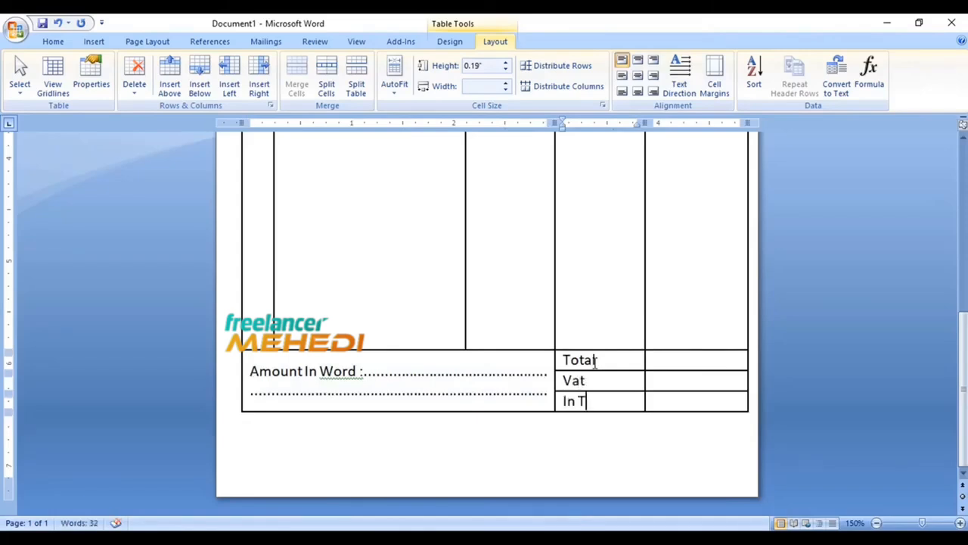
text(otal)
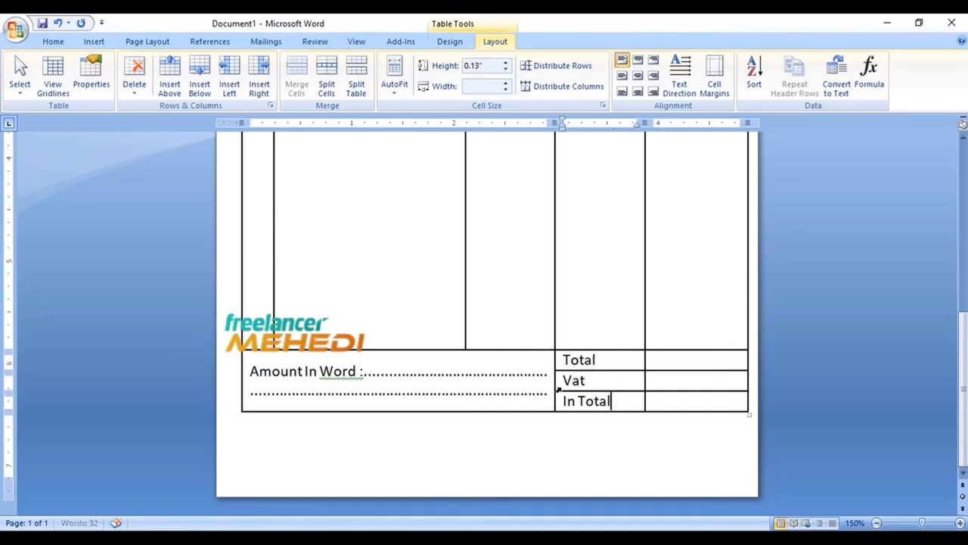
Shorten the tall item row by one blank line in the Pro column.
click(486, 326)
scroll(408, 348, down, 3)
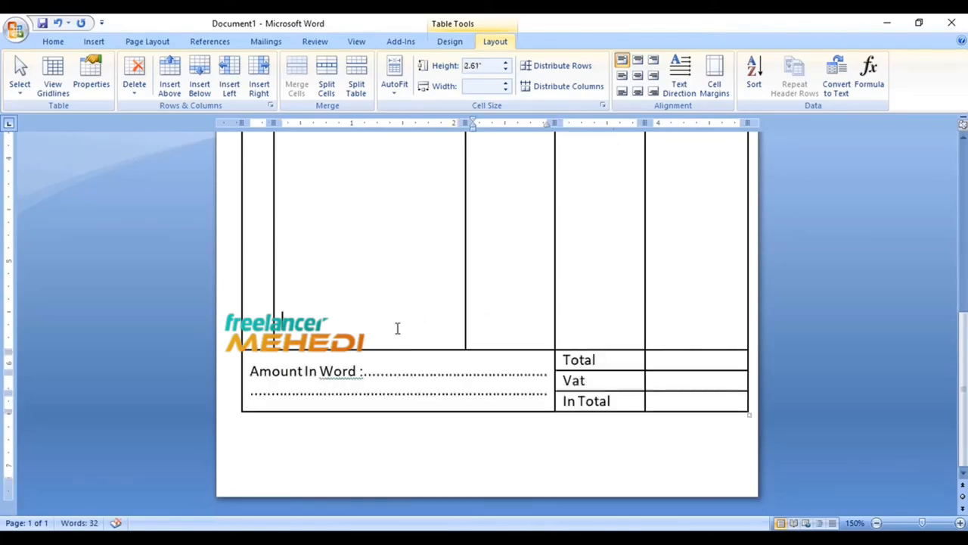
click(398, 327)
key(BackSpace)
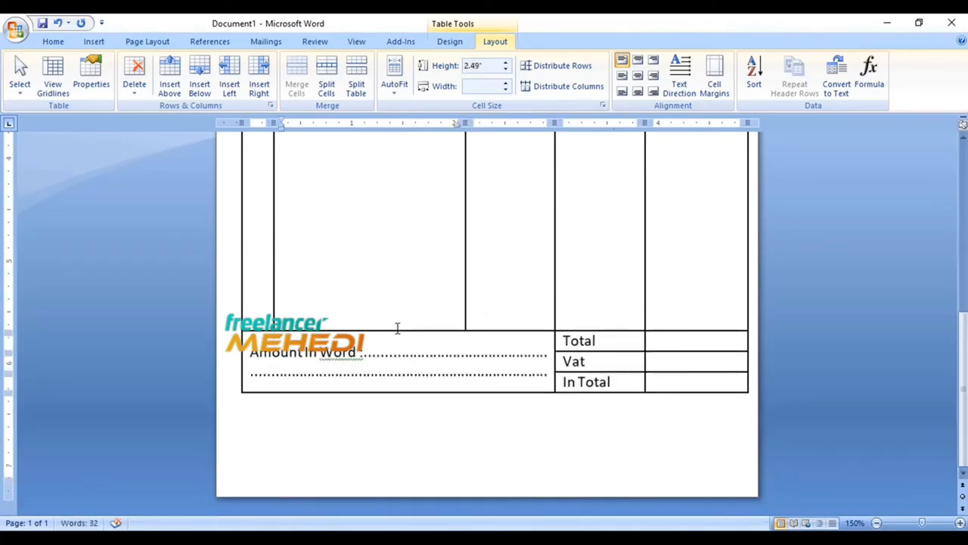
key(BackSpace)
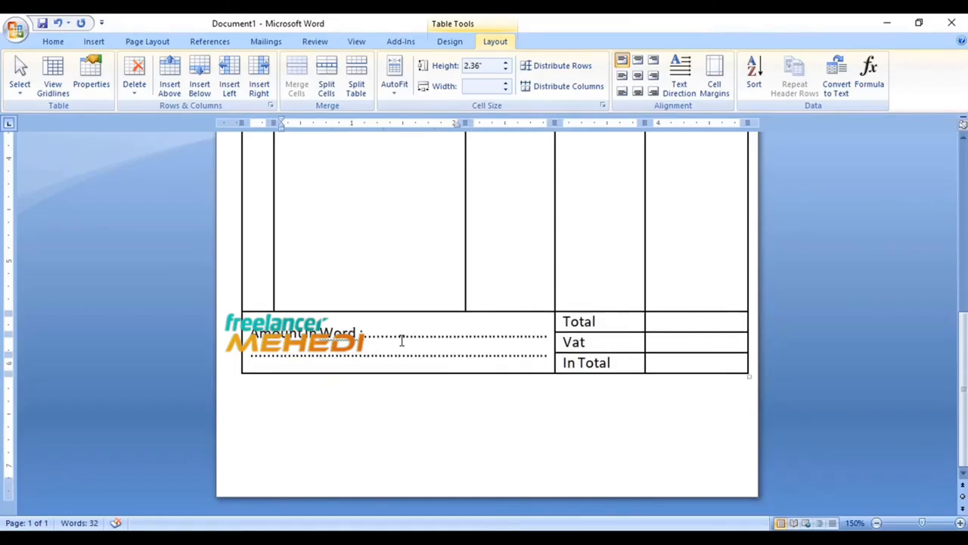
key(ctrl+z)
Draw a text box about 1.32" wide and 0.61" high below the table, under its left end.
click(346, 437)
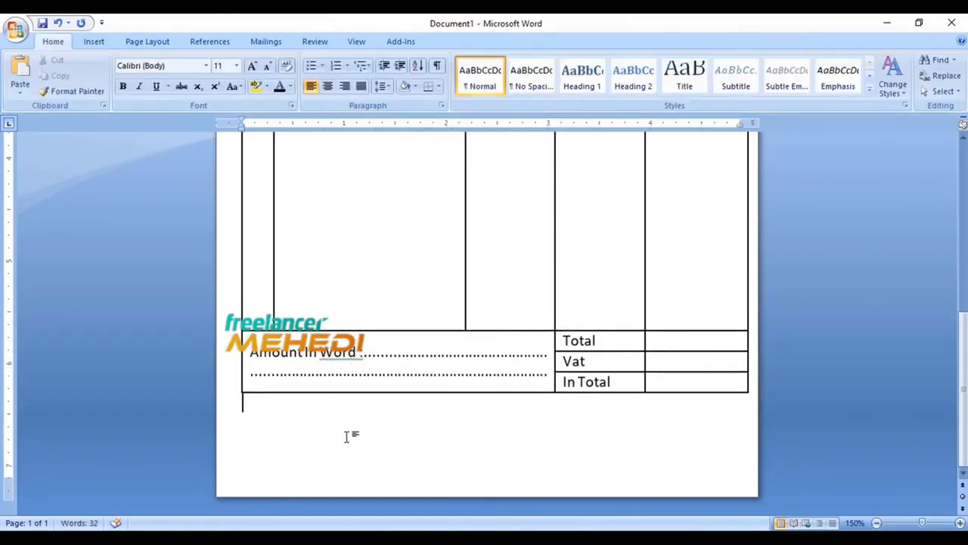
click(92, 42)
click(568, 85)
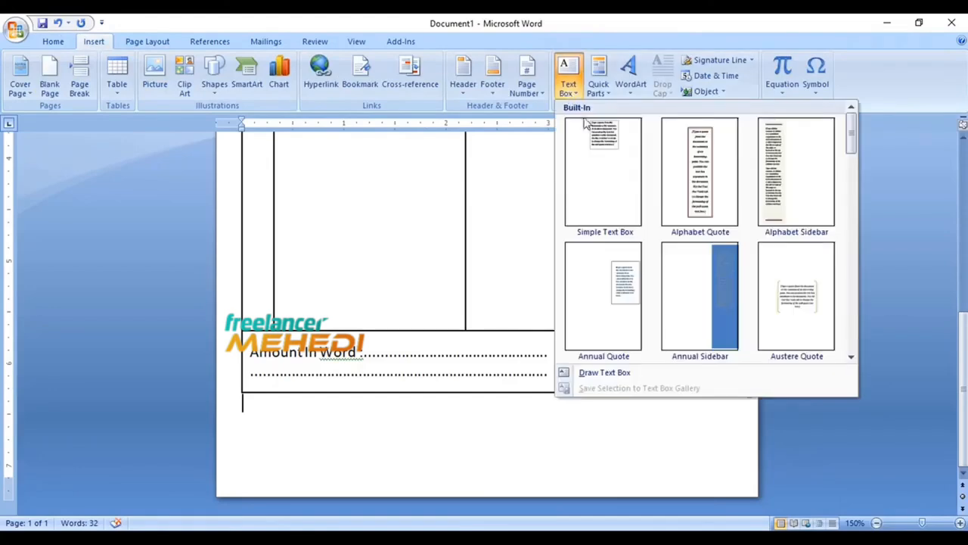
click(604, 374)
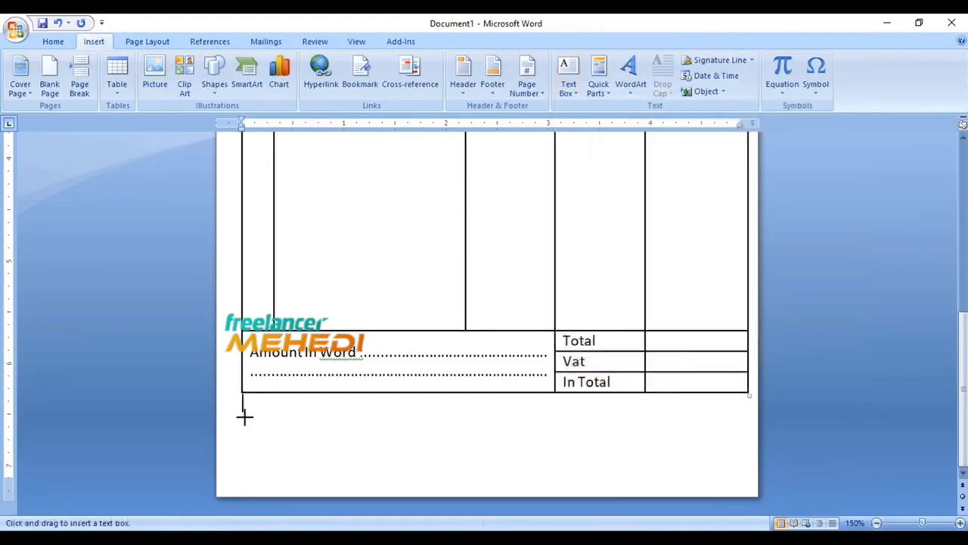
drag(243, 415, 383, 482)
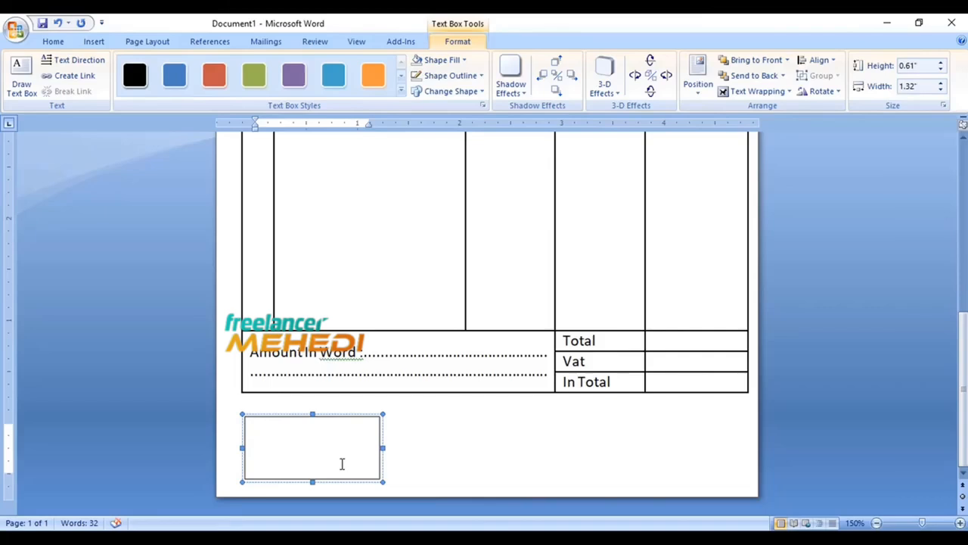
Enter "Customer Sign" in the text box, centred and underlined.
text(Customer Sign)
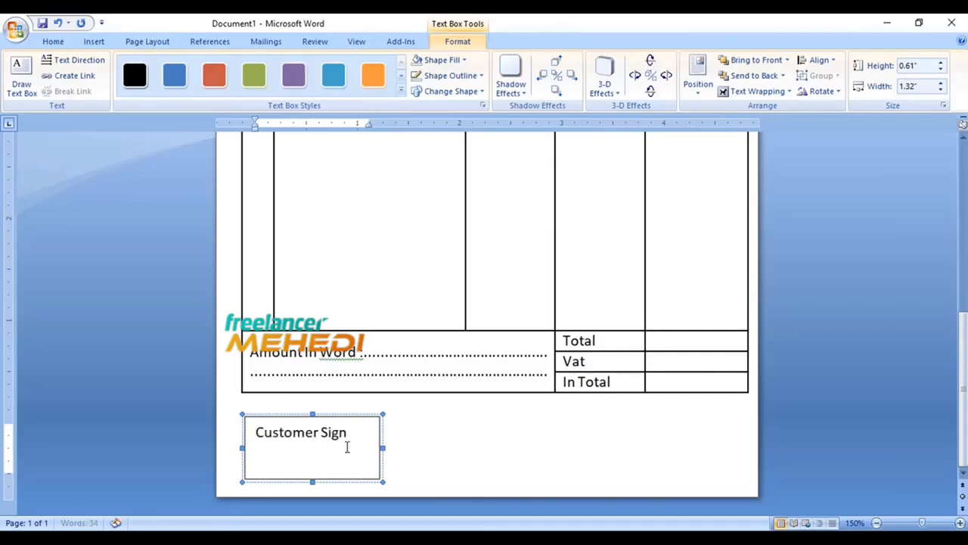
key(ctrl+e)
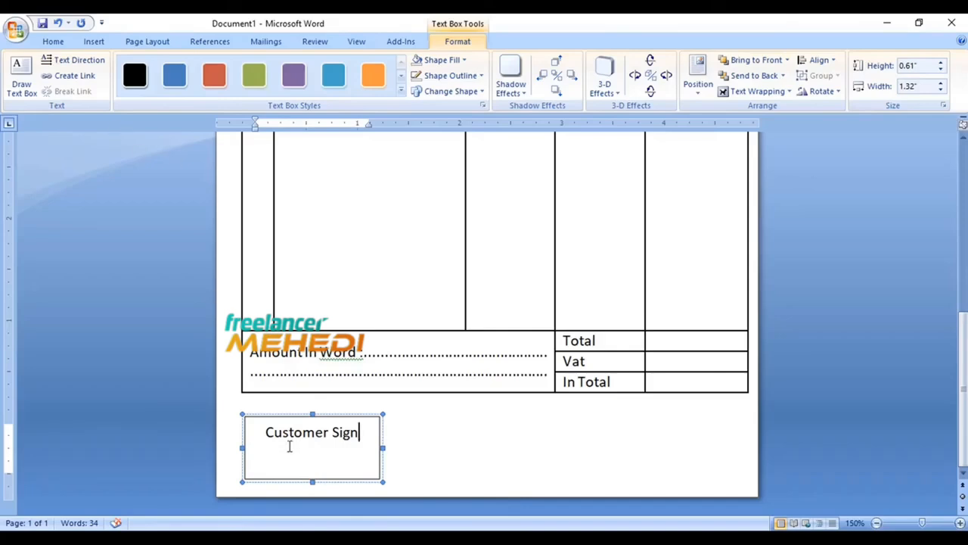
drag(269, 433, 379, 442)
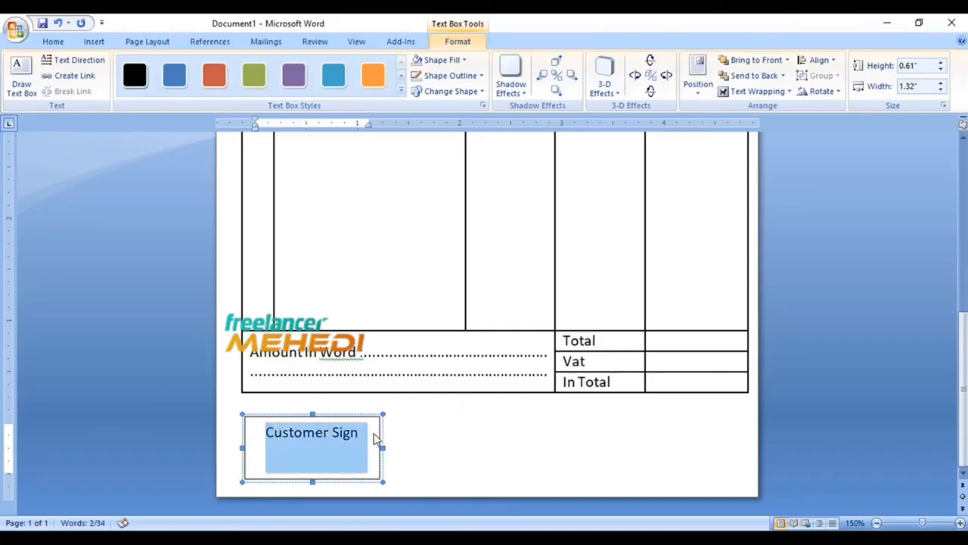
key(ctrl+u)
Reduce the Customer Sign box's height to about 0.32" and nudge the box slightly downward.
drag(312, 482, 313, 450)
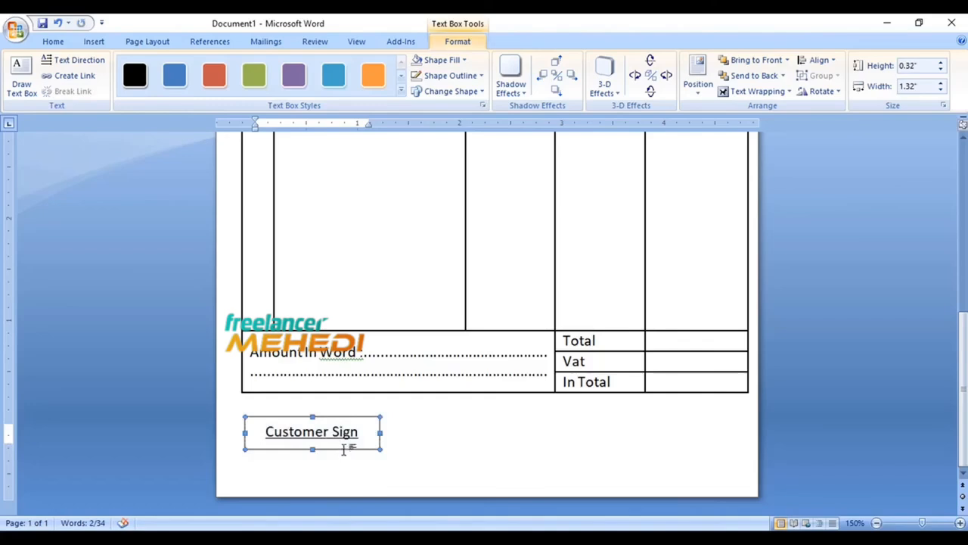
key(ctrl+Down)
key(ctrl+Down)
key(ctrl+Down)
key(ctrl+Down)
key(ctrl+Down)
key(ctrl+Down)
key(ctrl+Down)
key(ctrl+Down)
key(ctrl+Down)
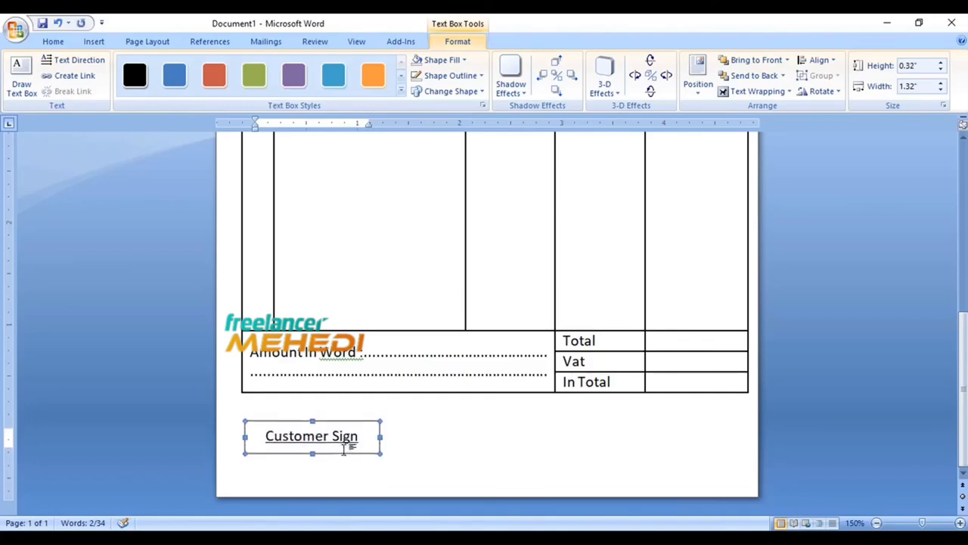
key(ctrl+Down)
key(ctrl+Down)
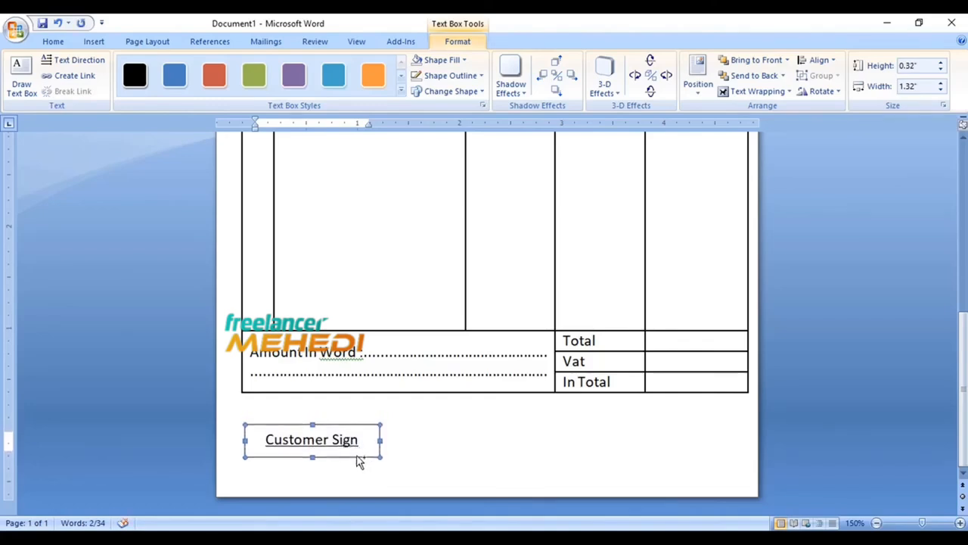
Duplicate the Customer Sign box under the table's right end and remove the outline from both boxes.
drag(552, 458, 692, 460)
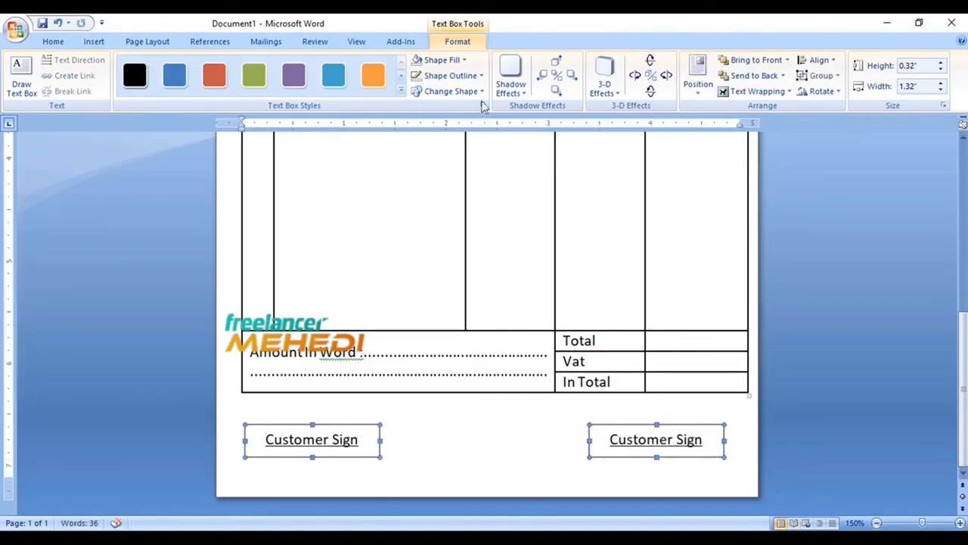
click(451, 77)
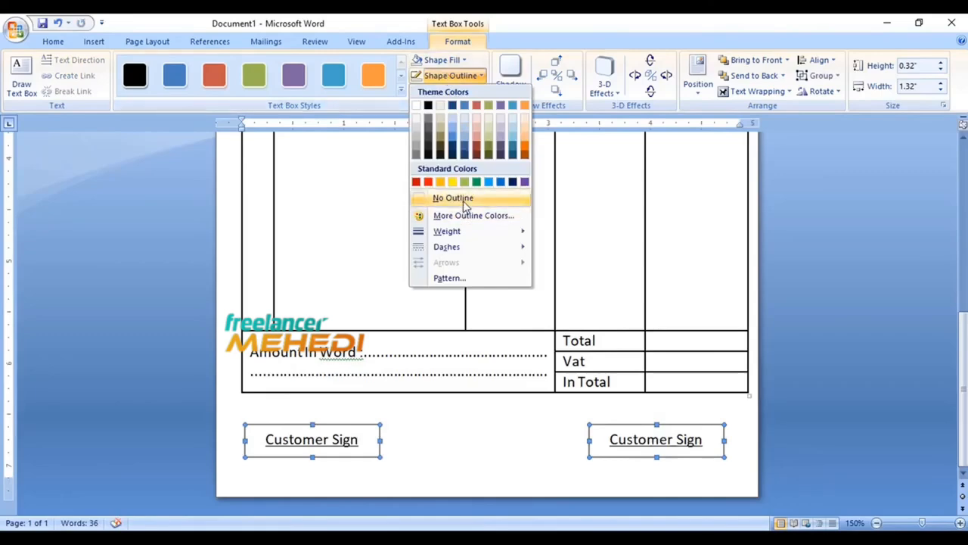
click(463, 199)
Delete the word "Customer" from the right-hand signature box, keeping only "Sign".
click(673, 440)
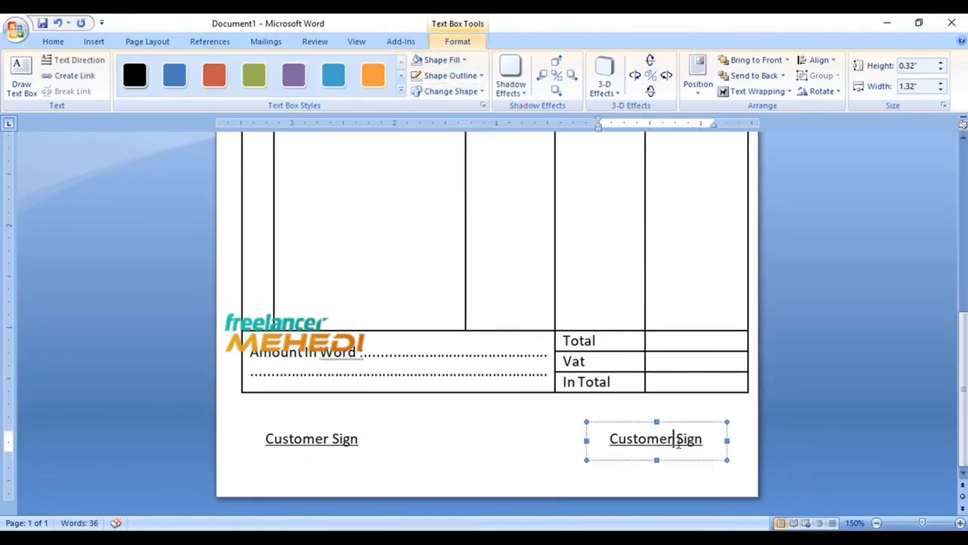
key(BackSpace)
key(BackSpace)
key(BackSpace)
key(BackSpace)
key(BackSpace)
key(BackSpace)
key(BackSpace)
key(BackSpace)
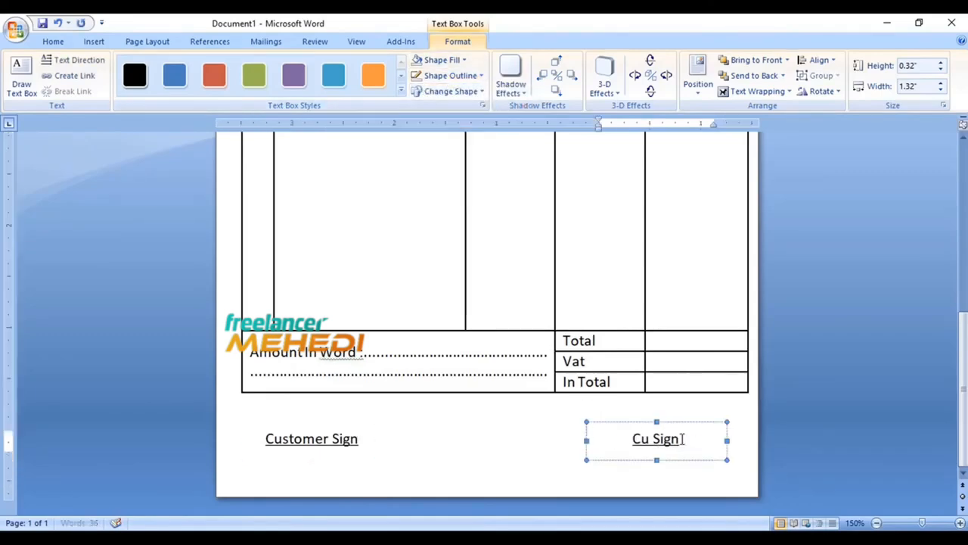
click(514, 473)
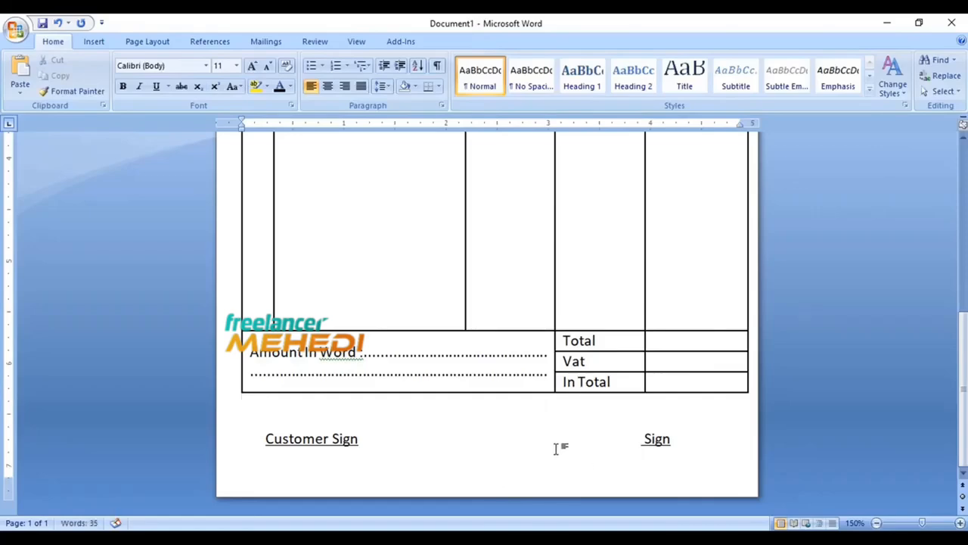
Narrow the Amount column slightly by moving the item table's right border inward, in line with the page margin.
scroll(530, 432, up, 10)
scroll(522, 424, down, 1)
scroll(512, 391, down, 8)
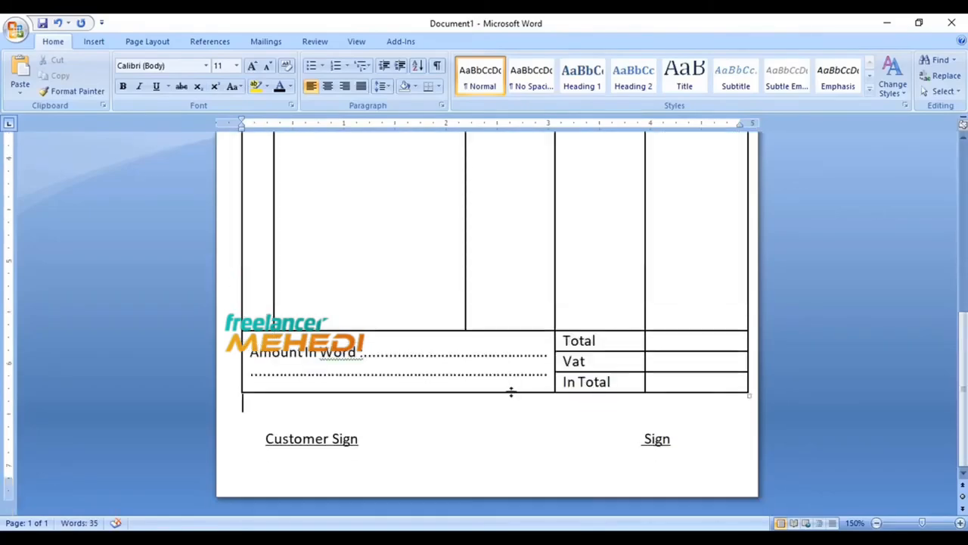
ctrl+scroll(511, 392, down, 8)
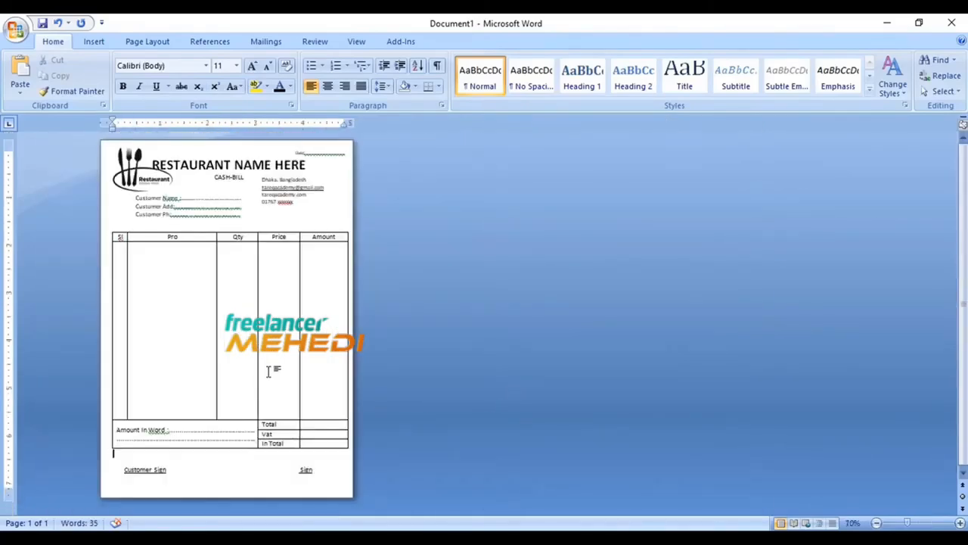
ctrl+scroll(268, 371, up, 7)
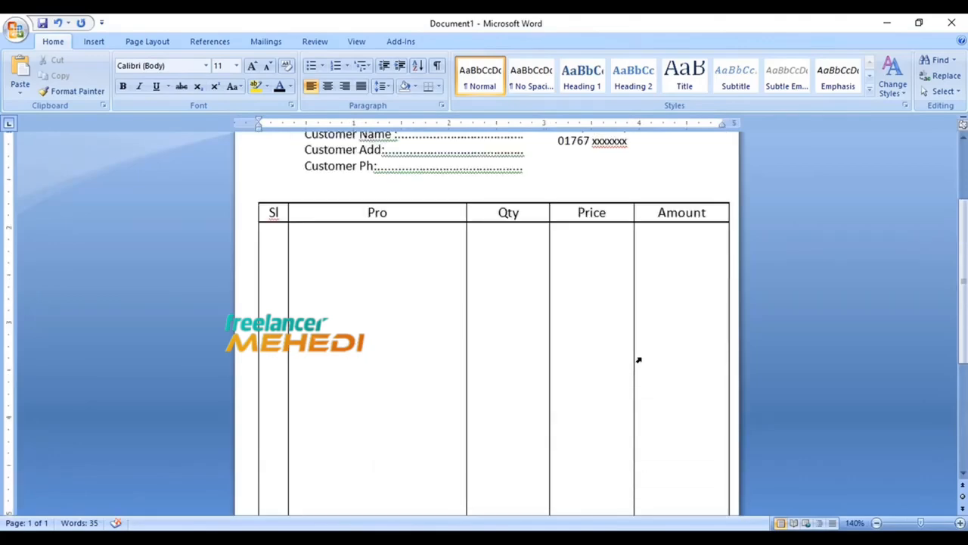
scroll(700, 361, up, 3)
scroll(718, 357, down, 2)
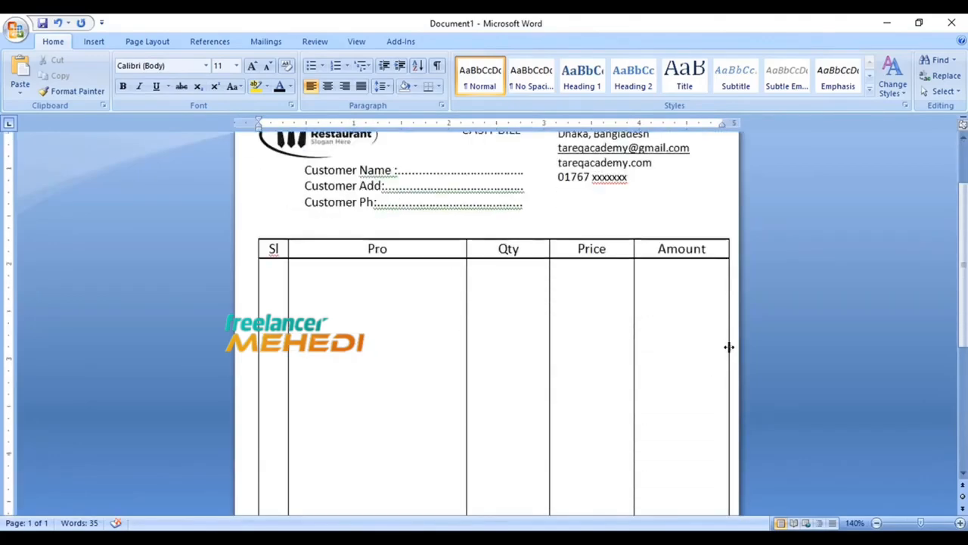
drag(729, 347, 722, 346)
scroll(622, 356, down, 5)
click(318, 268)
Reduce the font size of the empty line above the item table to 1, closing the gap below the customer fields.
scroll(397, 289, up, 4)
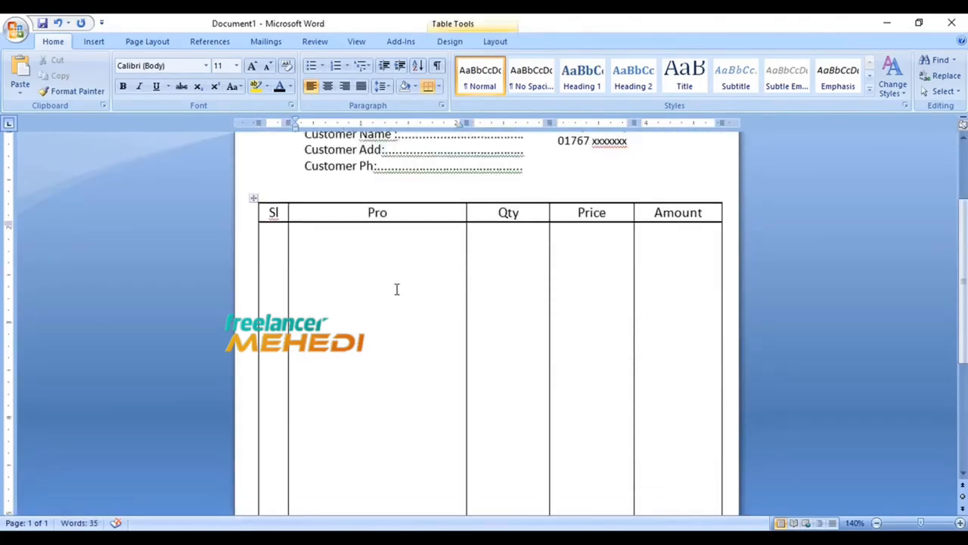
scroll(397, 289, up, 3)
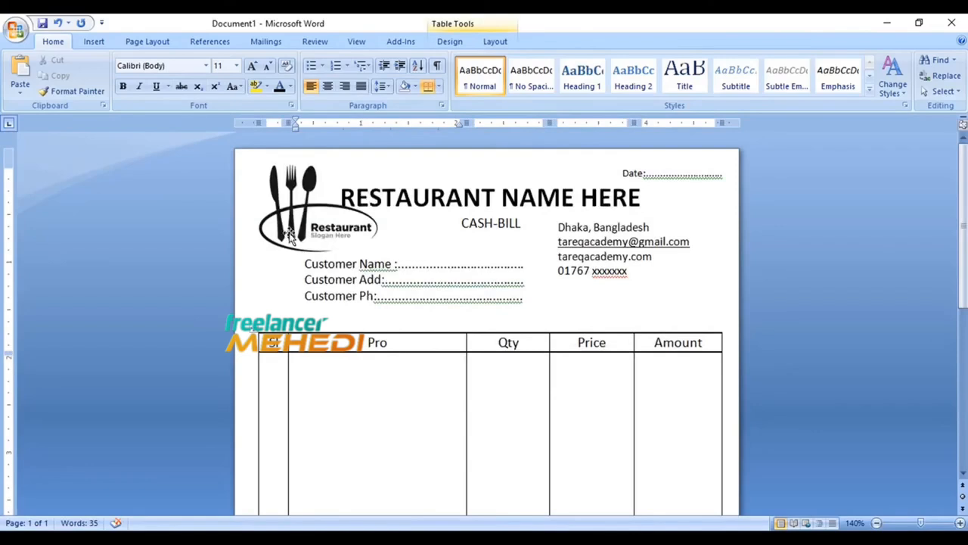
click(443, 320)
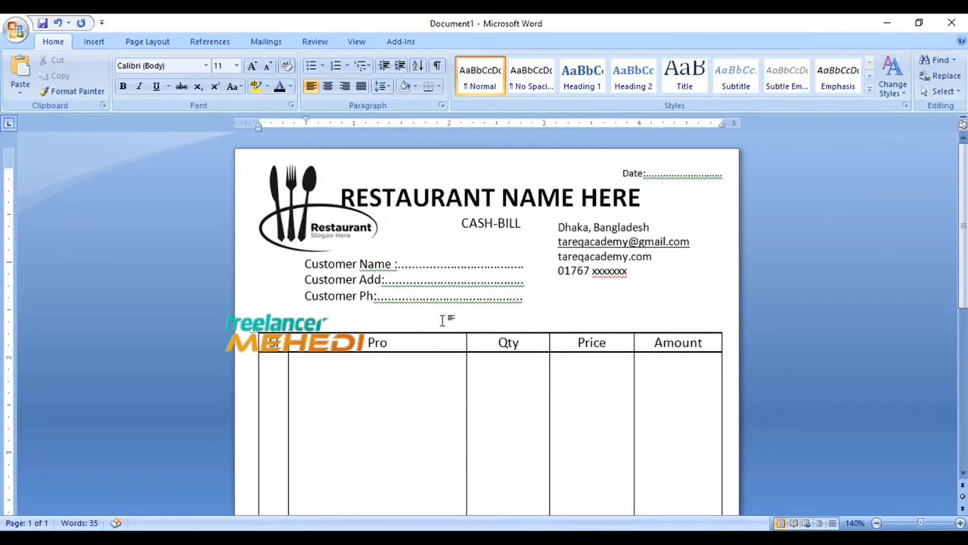
key(ctrl+bracketleft)
key(ctrl+bracketleft)
key(ctrl+bracketleft)
key(ctrl+bracketleft)
key(ctrl+bracketleft)
key(ctrl+bracketleft)
key(ctrl+bracketleft)
key(ctrl+bracketleft)
key(ctrl+bracketleft)
key(ctrl+bracketleft)
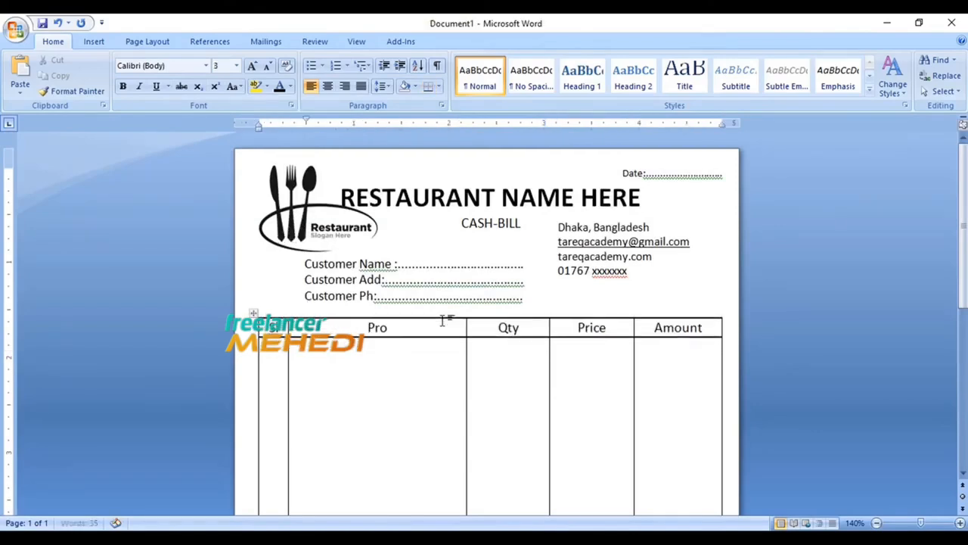
Check the whole bill in Print Preview and return to the editing view.
click(16, 29)
mouse_move(68, 188)
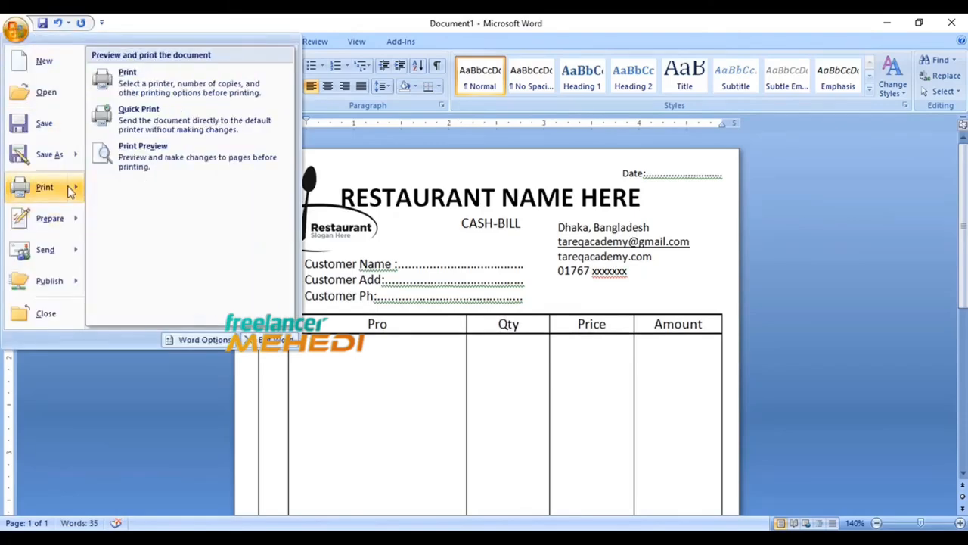
click(171, 164)
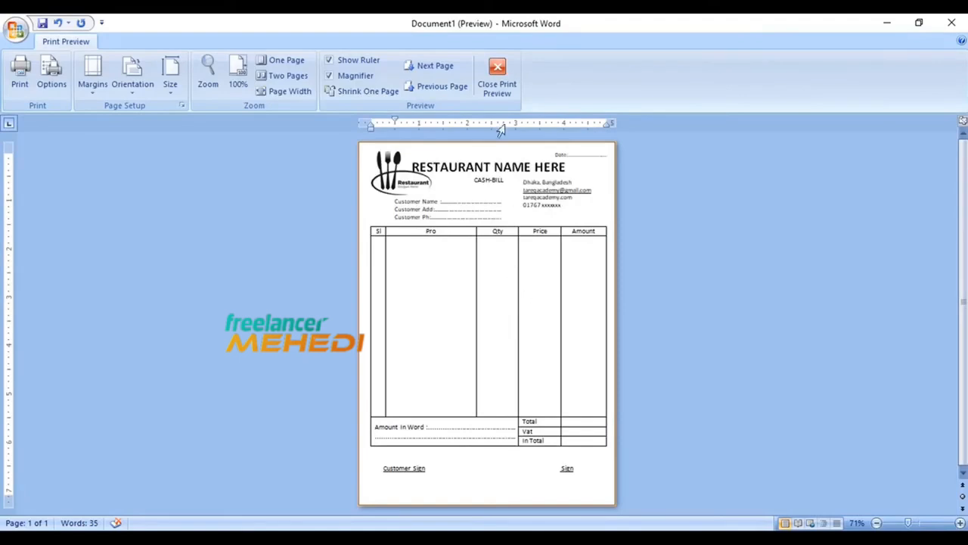
click(498, 70)
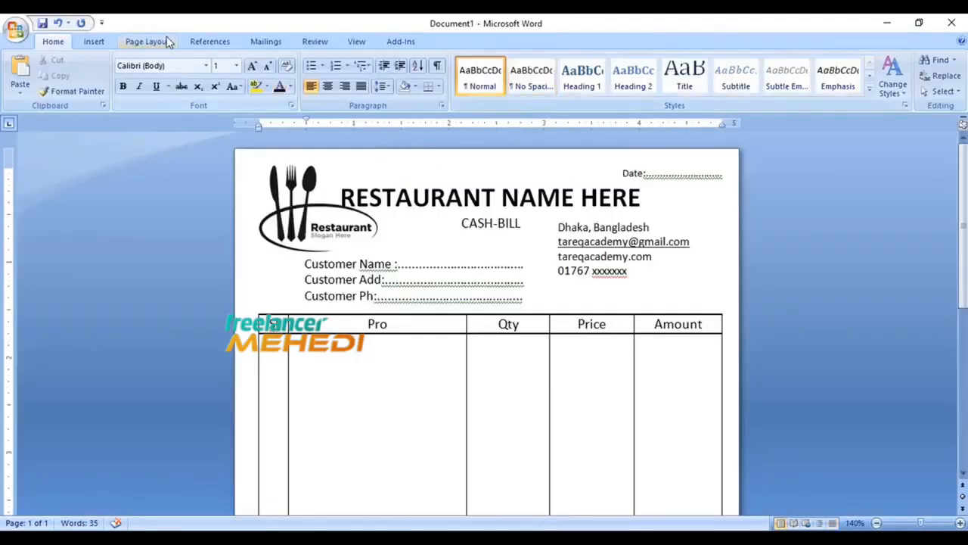
Apply an orange-gold page colour to the bill's background.
click(144, 41)
click(388, 92)
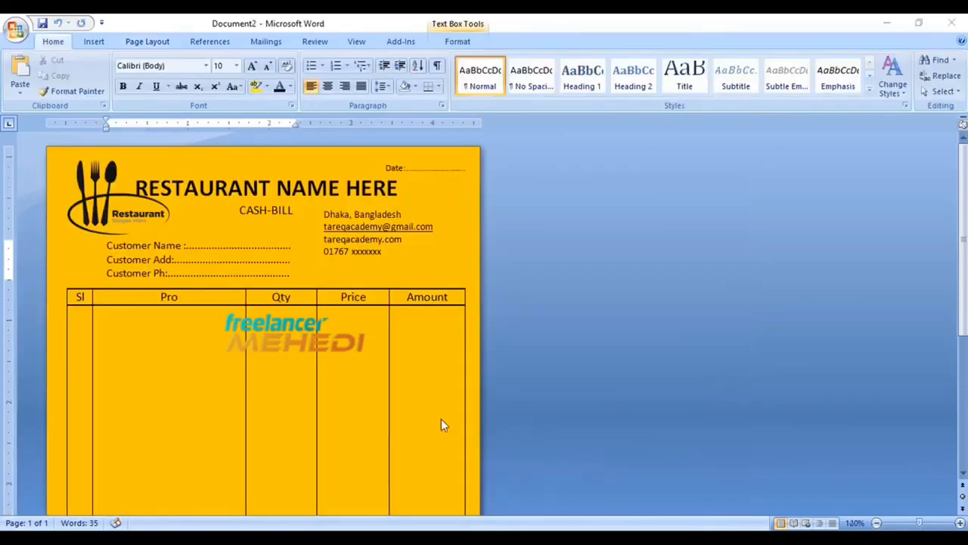
ctrl+scroll(379, 417, down, 4)
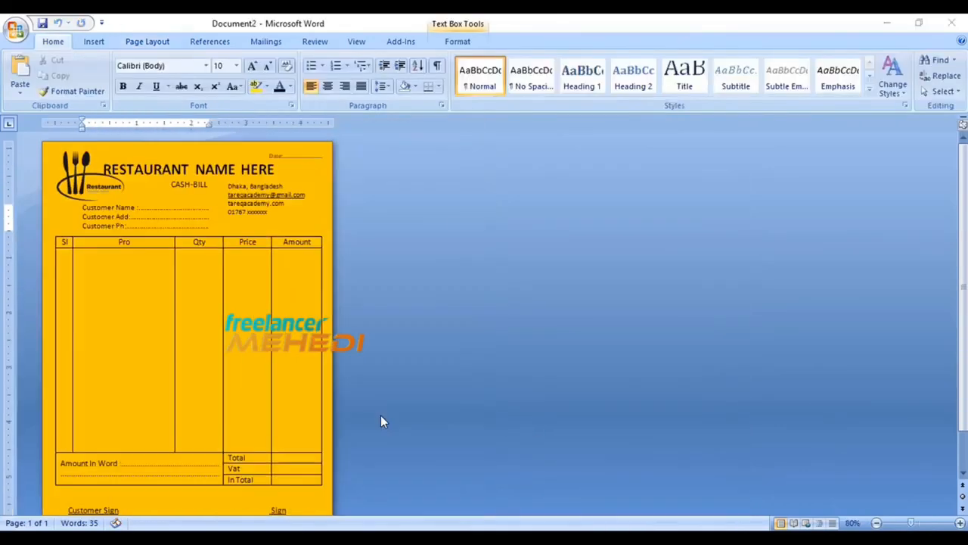
ctrl+scroll(349, 404, down, 1)
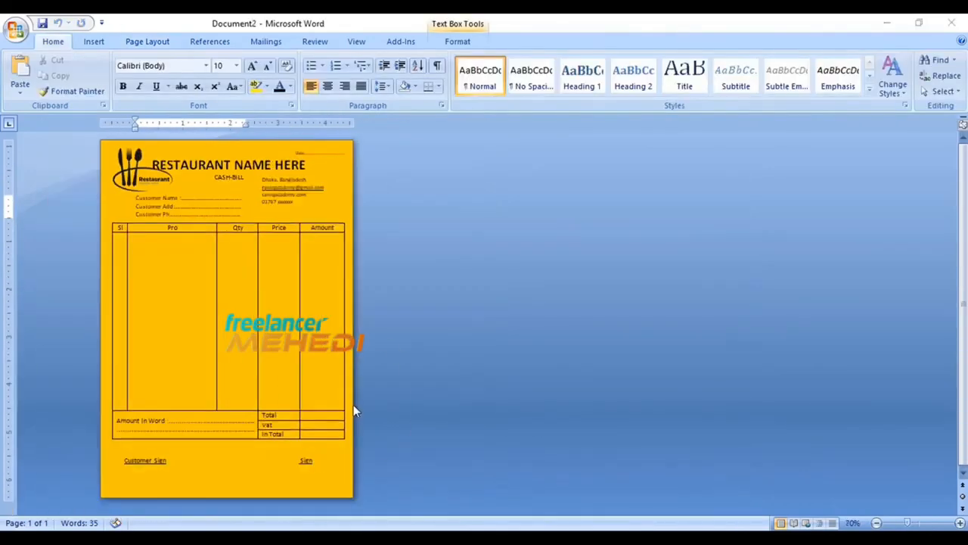